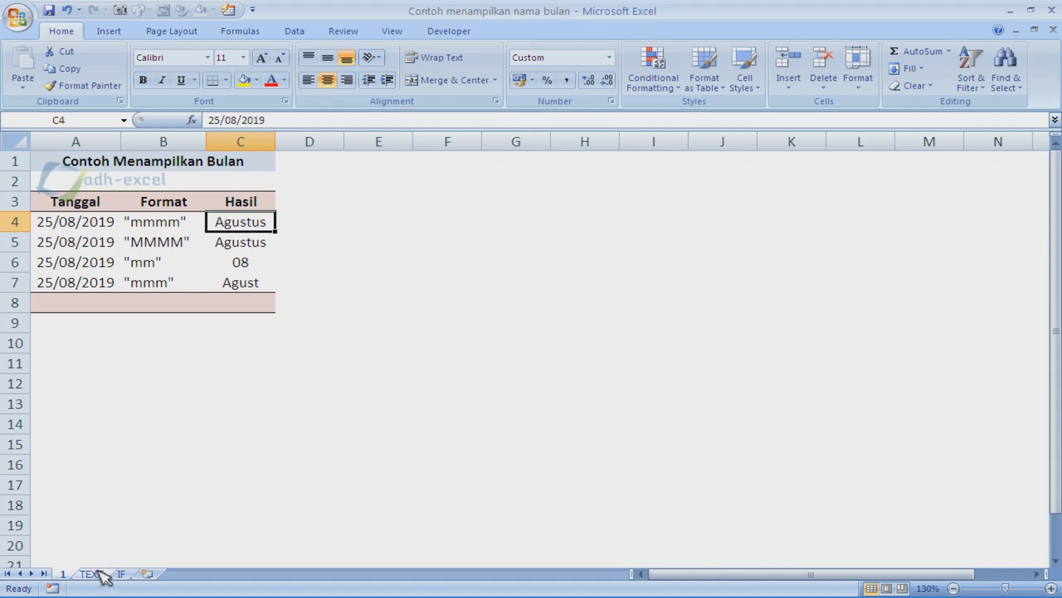
# Examine the example table of dates, month format codes and results on sheet 1
pyautogui.click(91, 574)
pyautogui.click(63, 575)
pyautogui.click(236, 307)
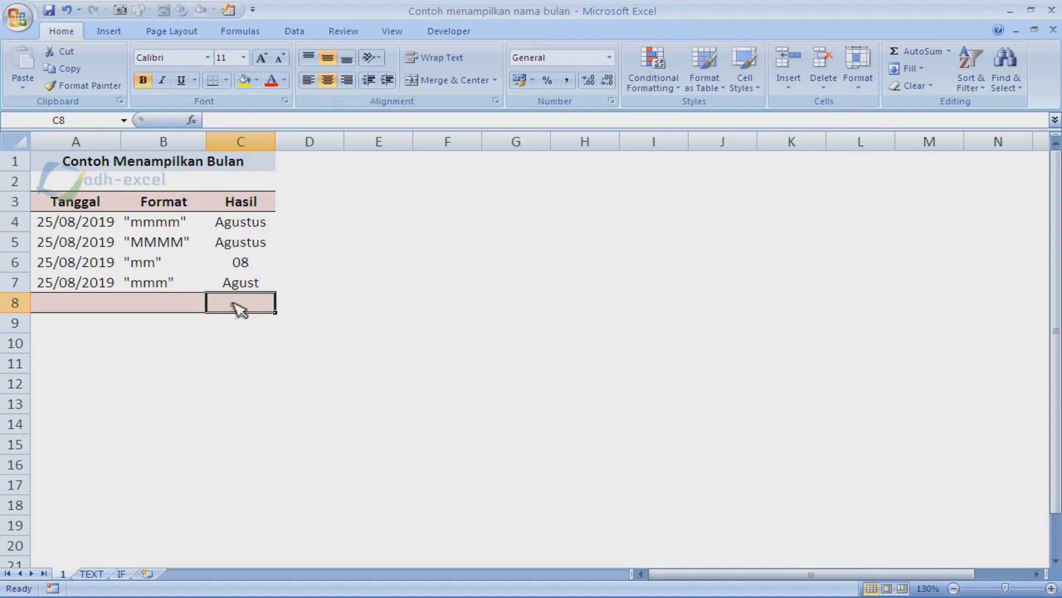
pyautogui.press('Up')
pyautogui.press('Up')
pyautogui.press('Up')
pyautogui.press('Up')
pyautogui.press('Up')
pyautogui.press('Left')
pyautogui.press('Left')
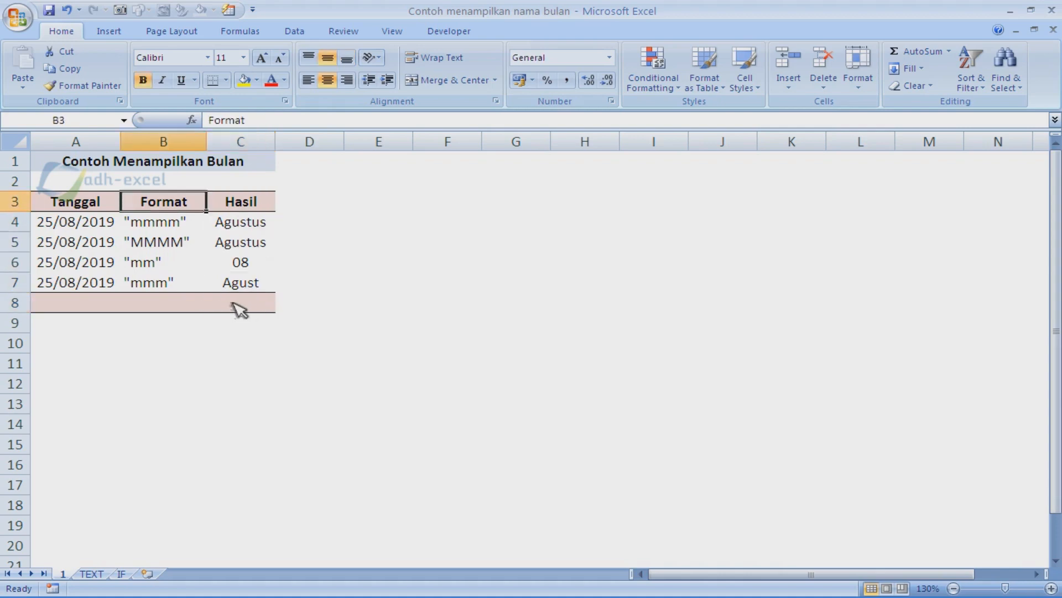
pyautogui.press('Right')
pyautogui.press('Right')
pyautogui.press('Down')
pyautogui.press('Down')
pyautogui.press('Down')
pyautogui.press('Down')
pyautogui.press('Left')
pyautogui.press('Left')
pyautogui.press('Up')
pyautogui.press('Up')
pyautogui.press('Up')
pyautogui.press('Right')
pyautogui.press('Right')
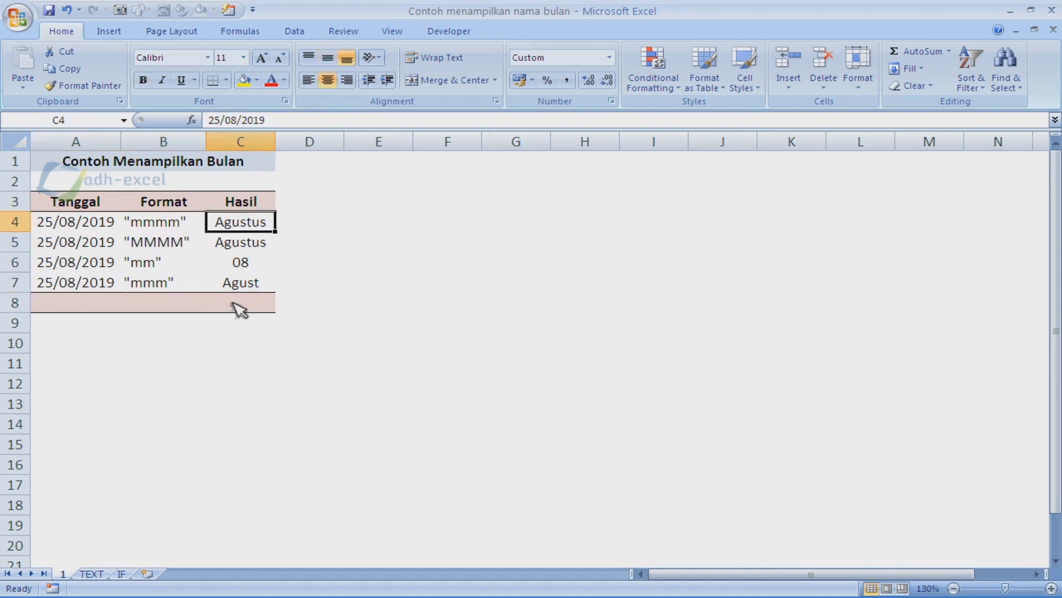
# Compare the dates in A4:A7 with the formatted month results in the Hasil column
pyautogui.press('Left')
pyautogui.press('Left')
pyautogui.hotkey('shift', 'Down')
pyautogui.hotkey('shift', 'Down')
pyautogui.hotkey('shift', 'Down')
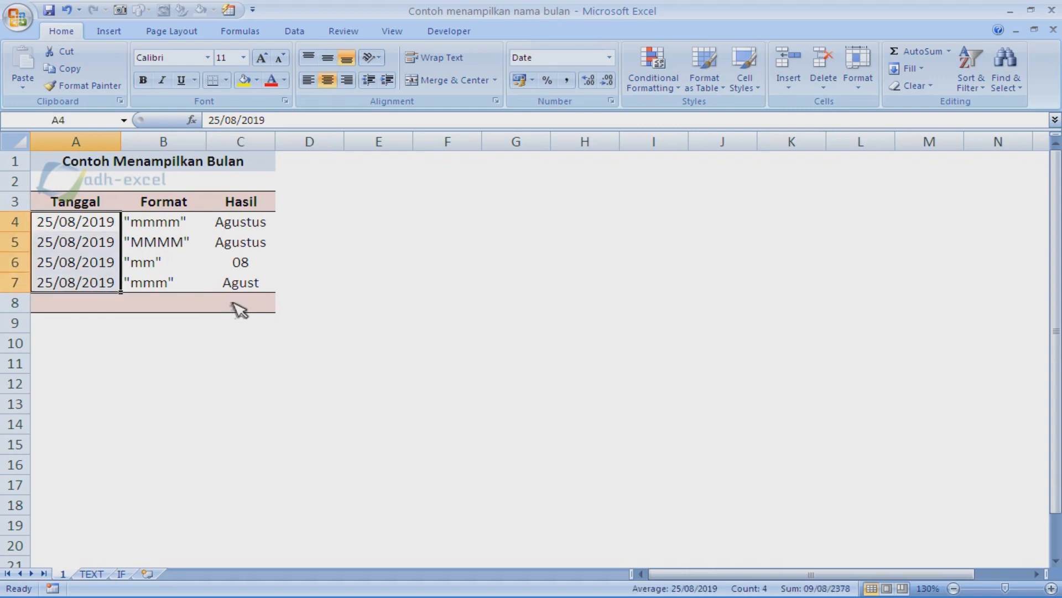
pyautogui.press('Right')
pyautogui.press('Right')
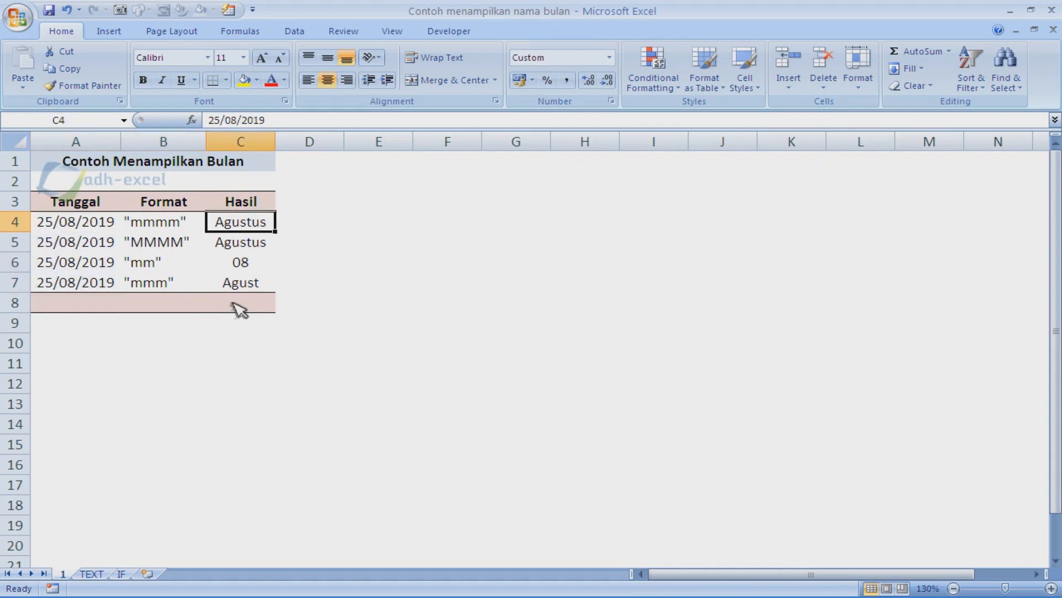
pyautogui.press('Down')
pyautogui.press('Down')
pyautogui.press('Up')
pyautogui.press('Up')
pyautogui.press('Left')
pyautogui.press('Left')
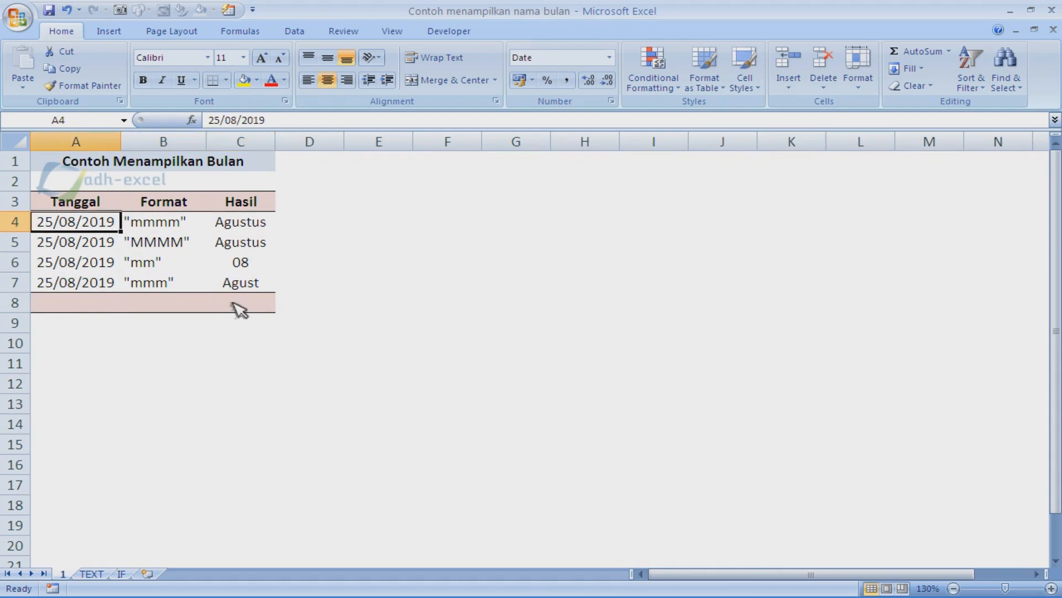
pyautogui.press('Down')
pyautogui.press('Down')
pyautogui.press('Down')
pyautogui.press('Right')
pyautogui.press('Right')
pyautogui.press('Up')
pyautogui.press('Up')
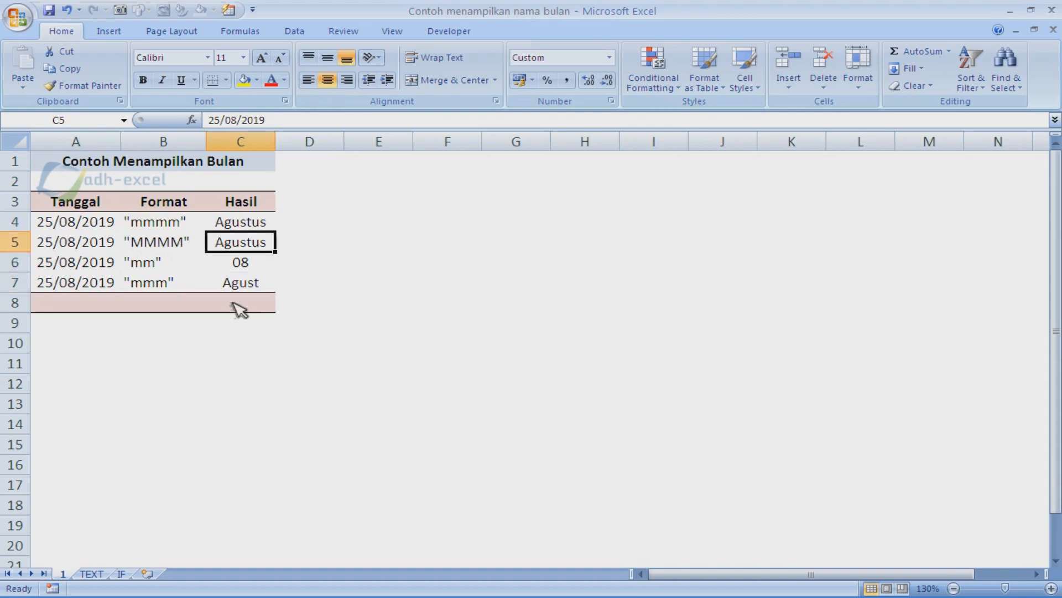
pyautogui.press('Up')
# Apply the custom number format mm to the empty cell E4
pyautogui.press('Right')
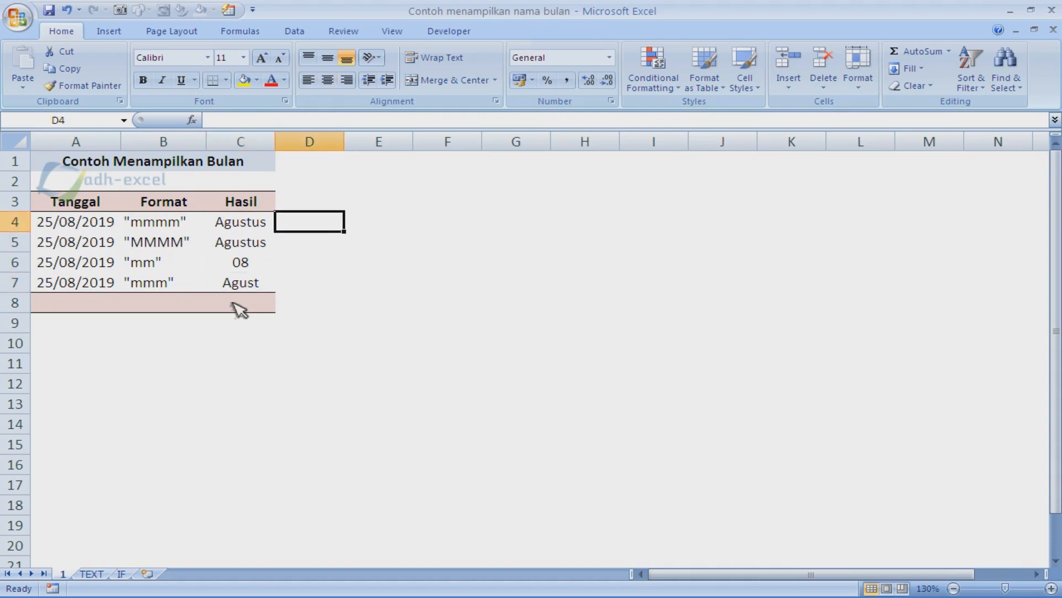
pyautogui.press('Right')
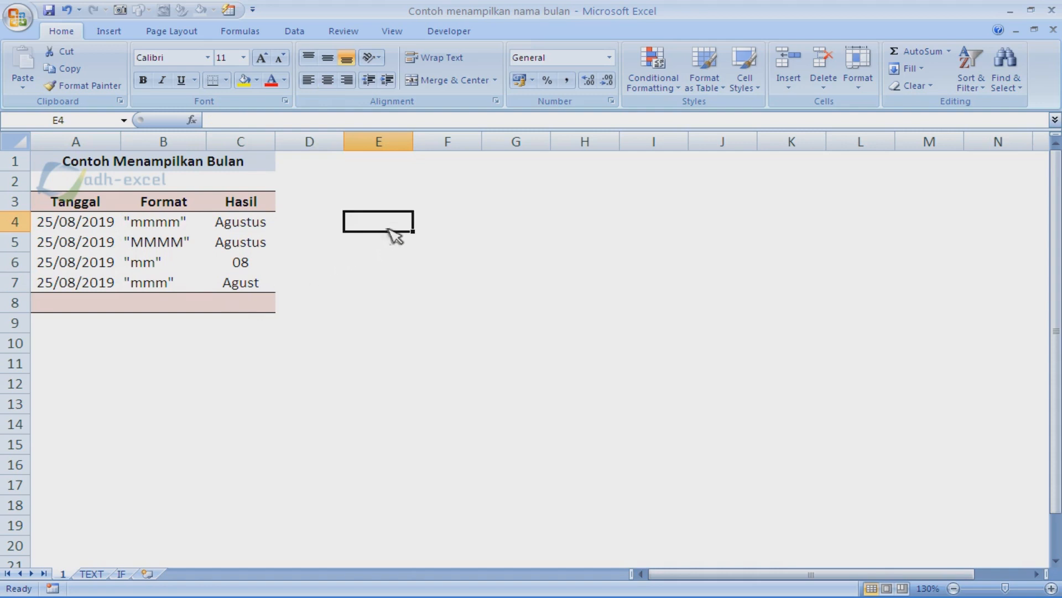
pyautogui.click(389, 246)
pyautogui.click(390, 225)
pyautogui.rightClick(389, 225)
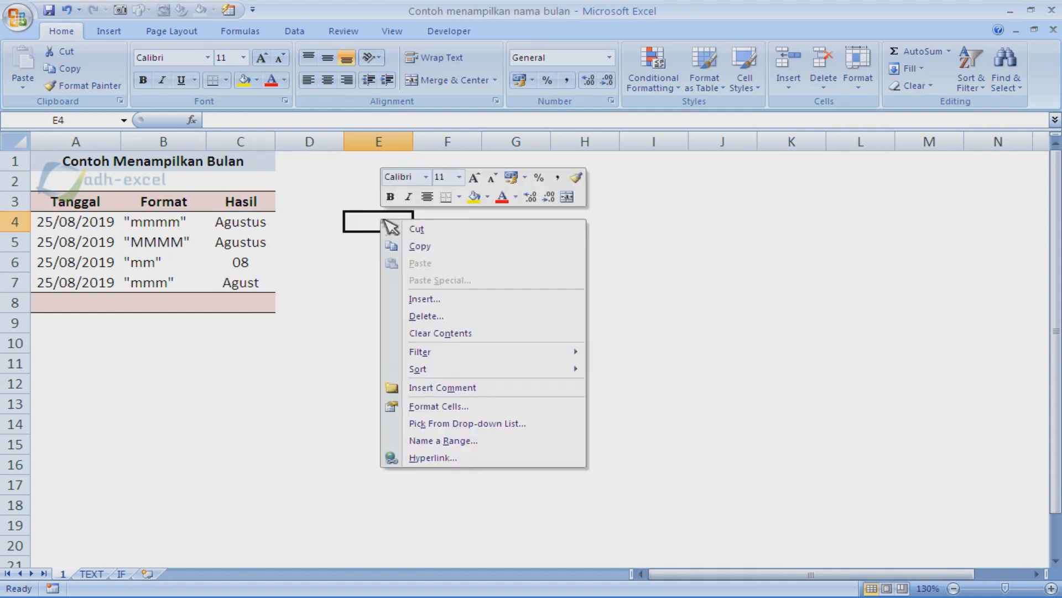
pyautogui.click(434, 407)
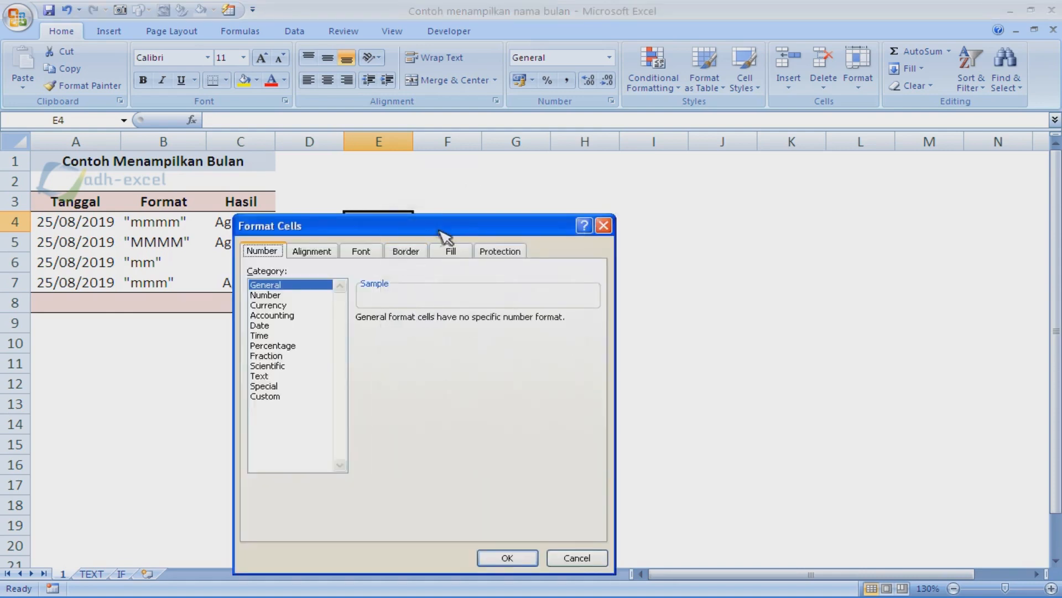
pyautogui.moveTo(445, 231); pyautogui.dragTo(498, 180)
pyautogui.click(372, 200)
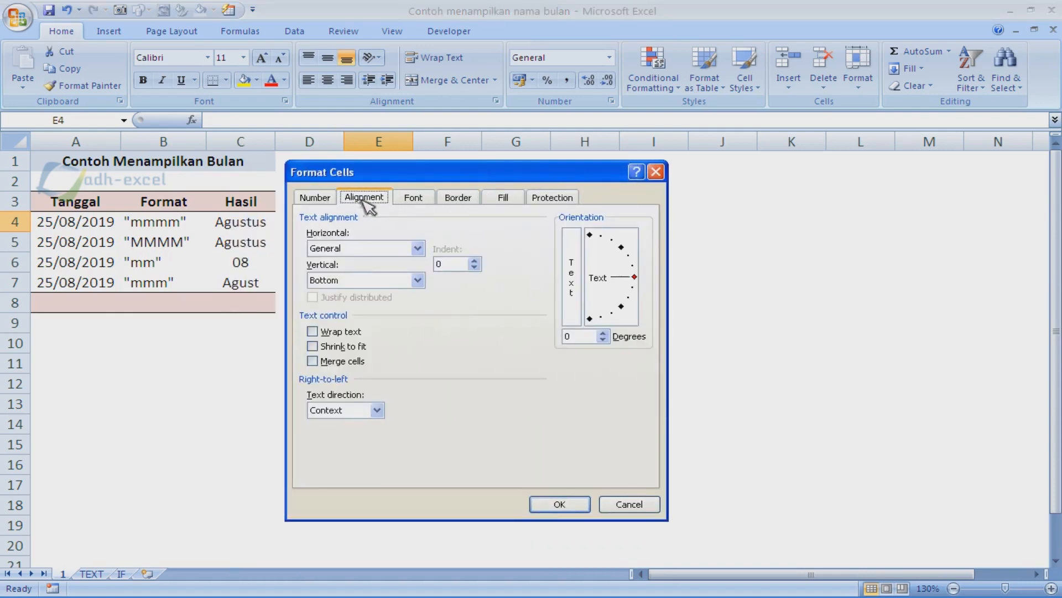
pyautogui.click(326, 200)
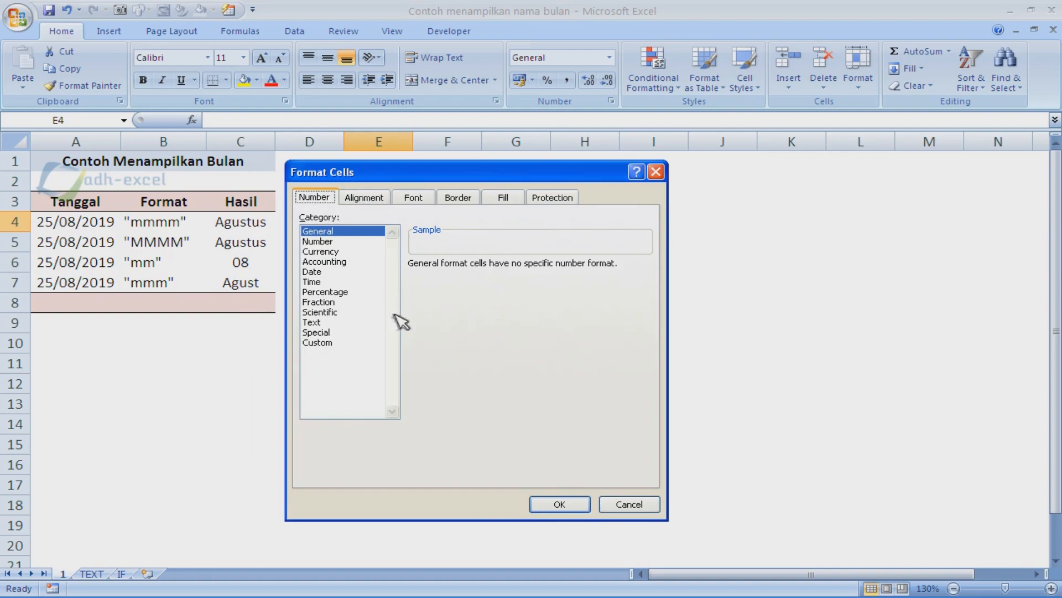
pyautogui.click(318, 343)
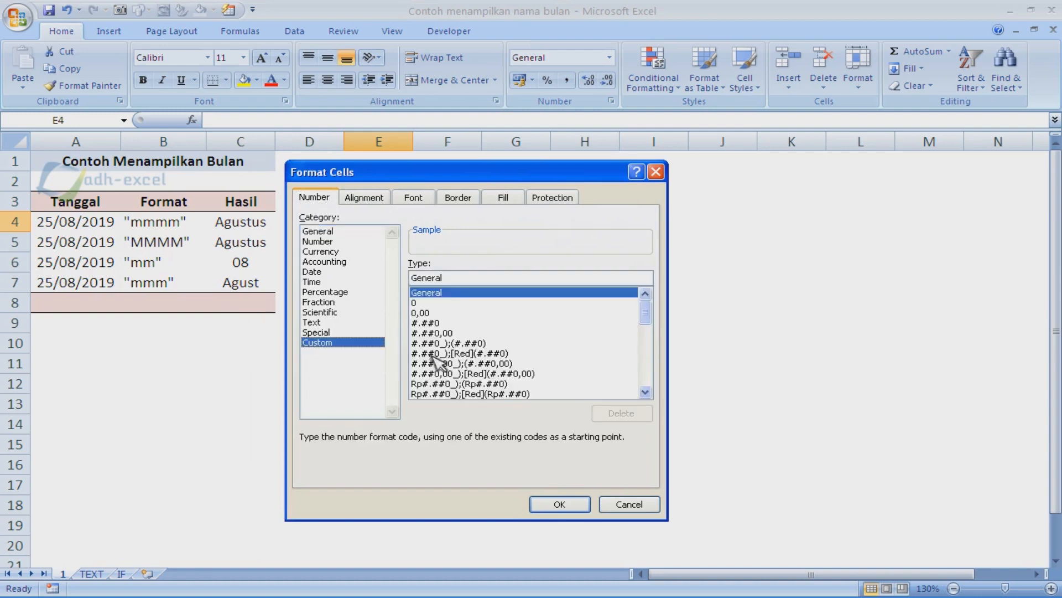
pyautogui.doubleClick(473, 278)
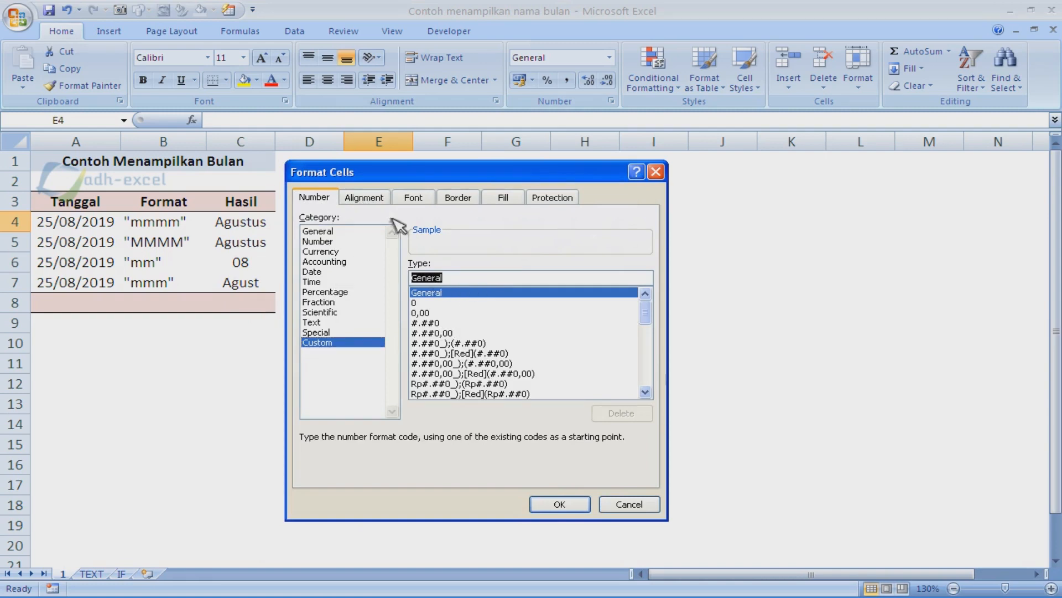
pyautogui.press('BackSpace')
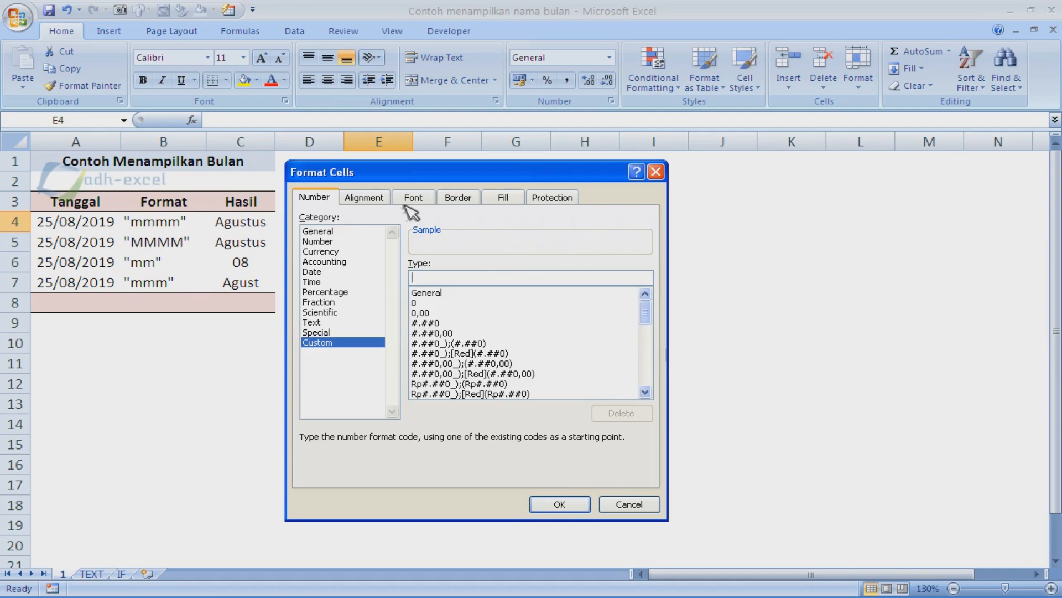
pyautogui.write('mm')
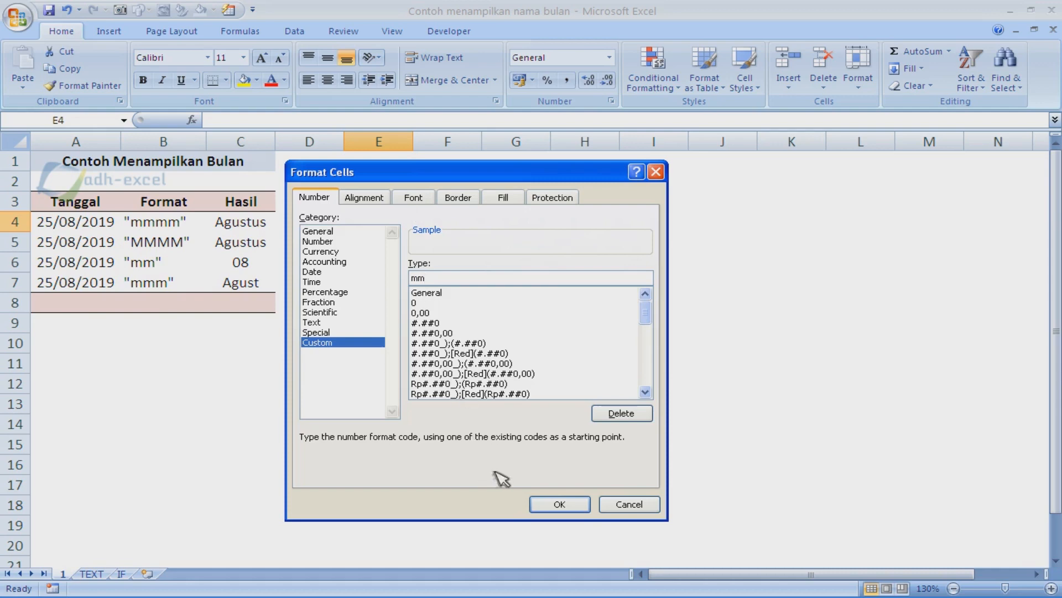
pyautogui.click(560, 505)
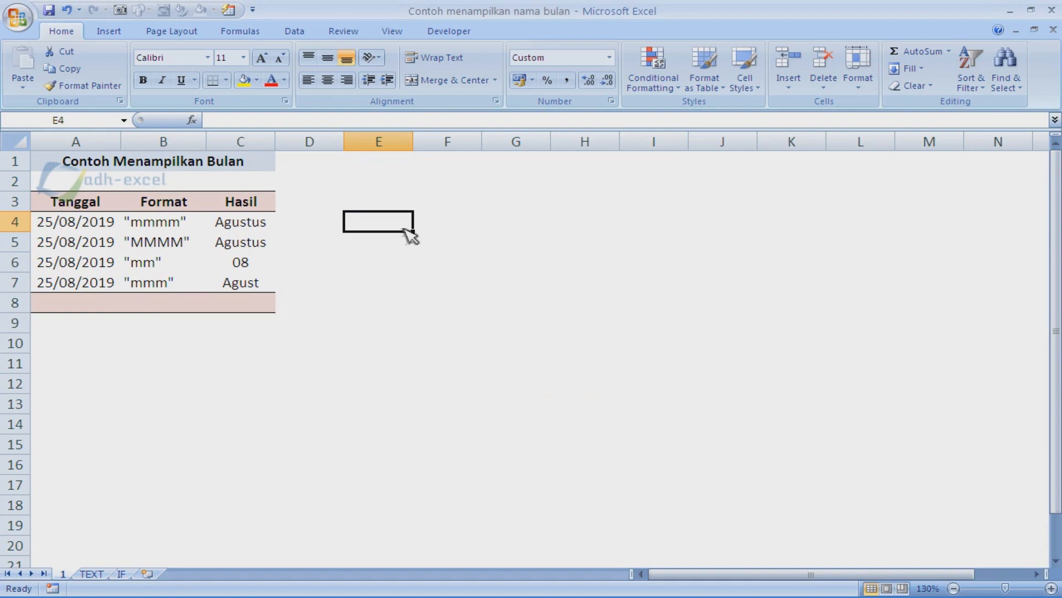
# Enter the date 25/08/2020 in cell E4
pyautogui.write('25/08/')
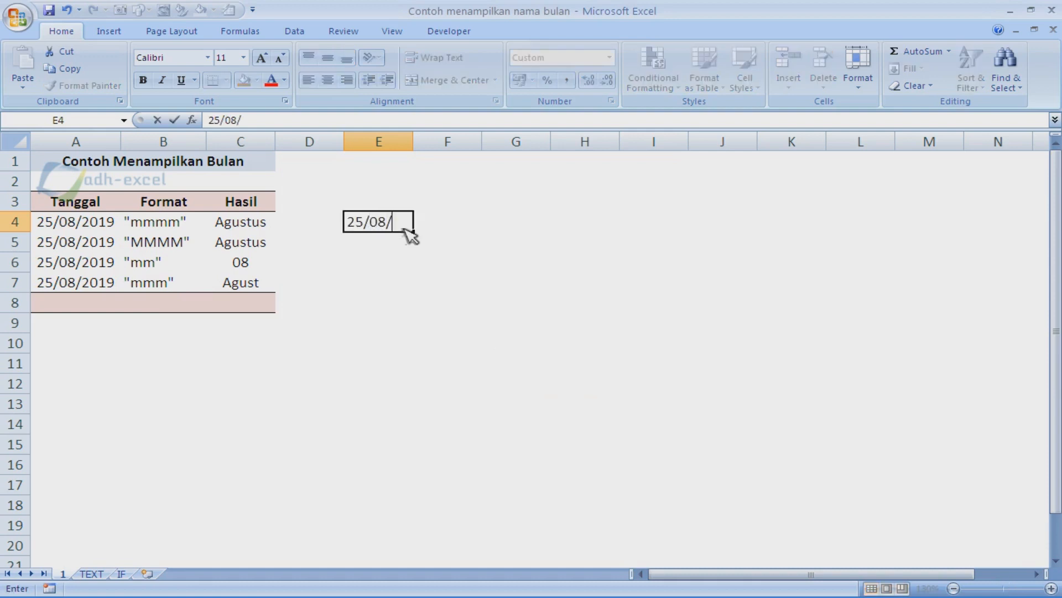
pyautogui.write('2020')
pyautogui.press('Return')
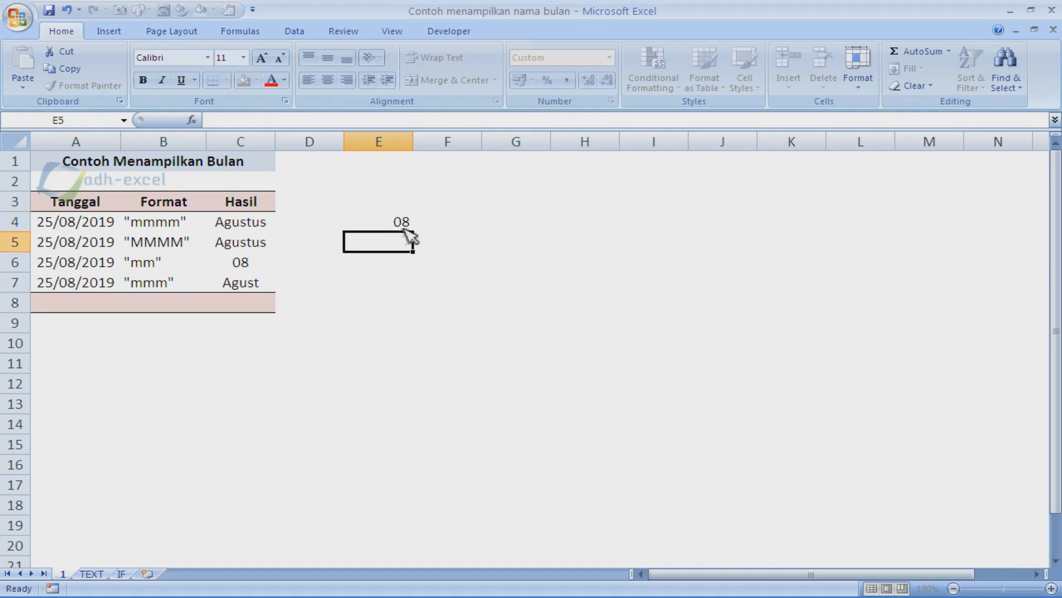
# Change the date in cell E4 to 01/07/2020
pyautogui.click(405, 229)
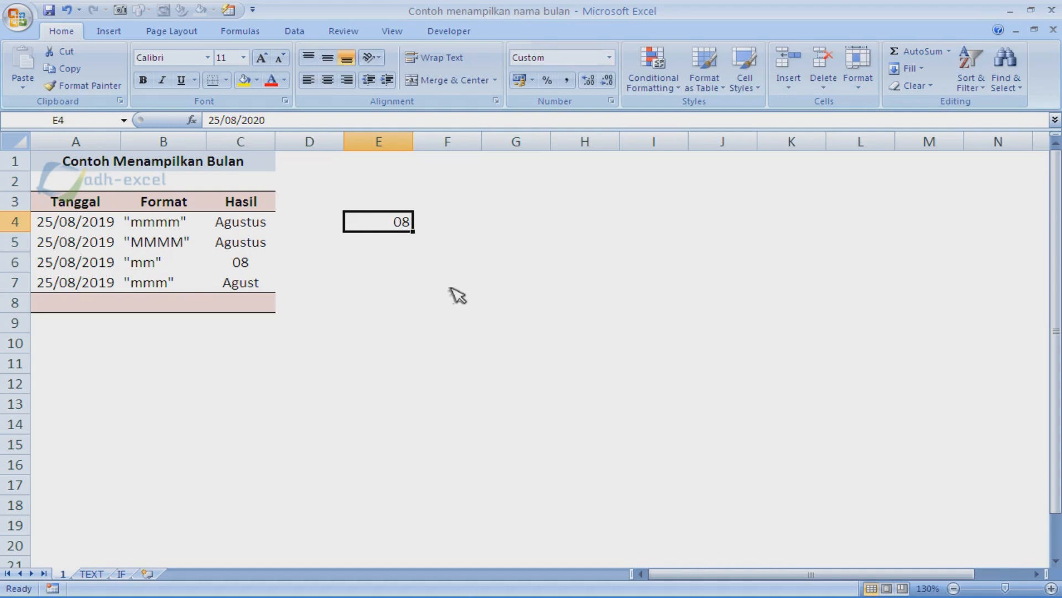
pyautogui.press('F2')
pyautogui.press('Left')
pyautogui.press('Left')
pyautogui.press('Left')
pyautogui.press('Left')
pyautogui.press('Left')
pyautogui.press('Left')
pyautogui.press('Left')
pyautogui.press('Left')
pyautogui.press('BackSpace')
pyautogui.press('BackSpace')
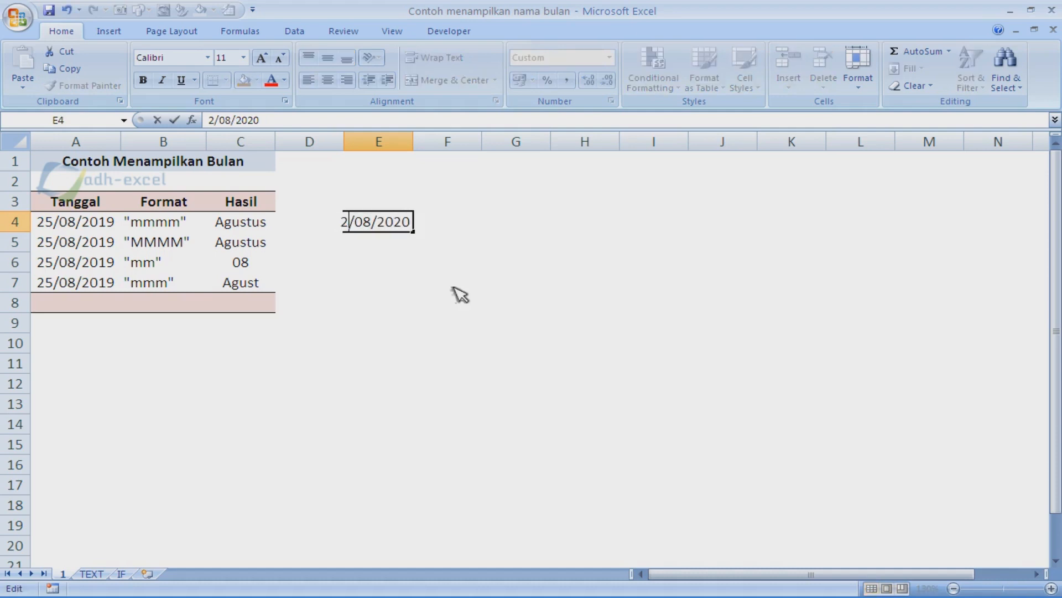
pyautogui.write('01')
pyautogui.press('Right')
pyautogui.press('Right')
pyautogui.press('Delete')
pyautogui.write('7')
pyautogui.press('Return')
pyautogui.press('Up')
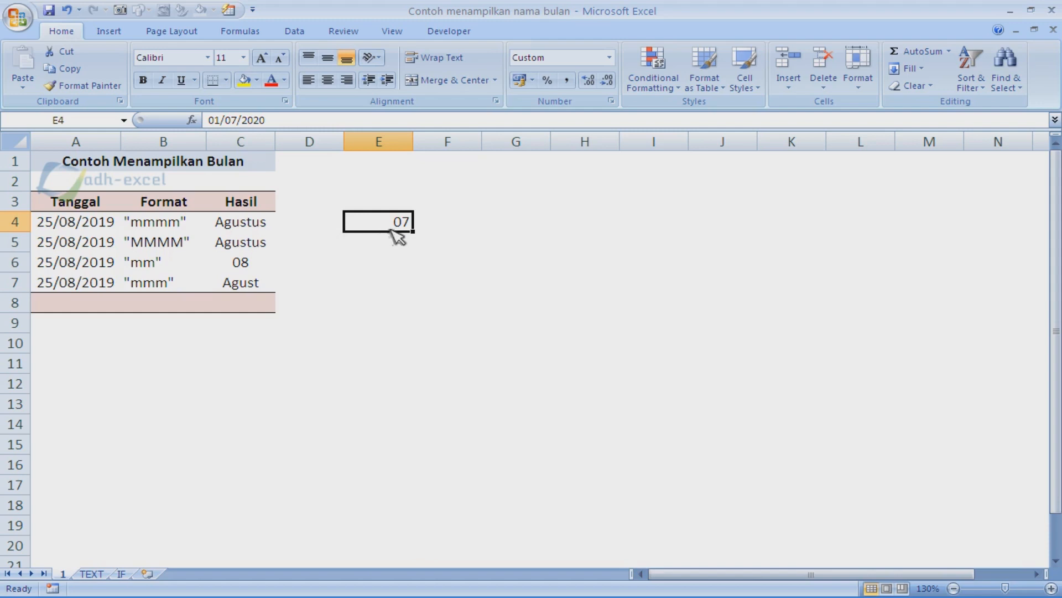
# Apply the custom number format mmm to the empty cell E5
pyautogui.click(382, 254)
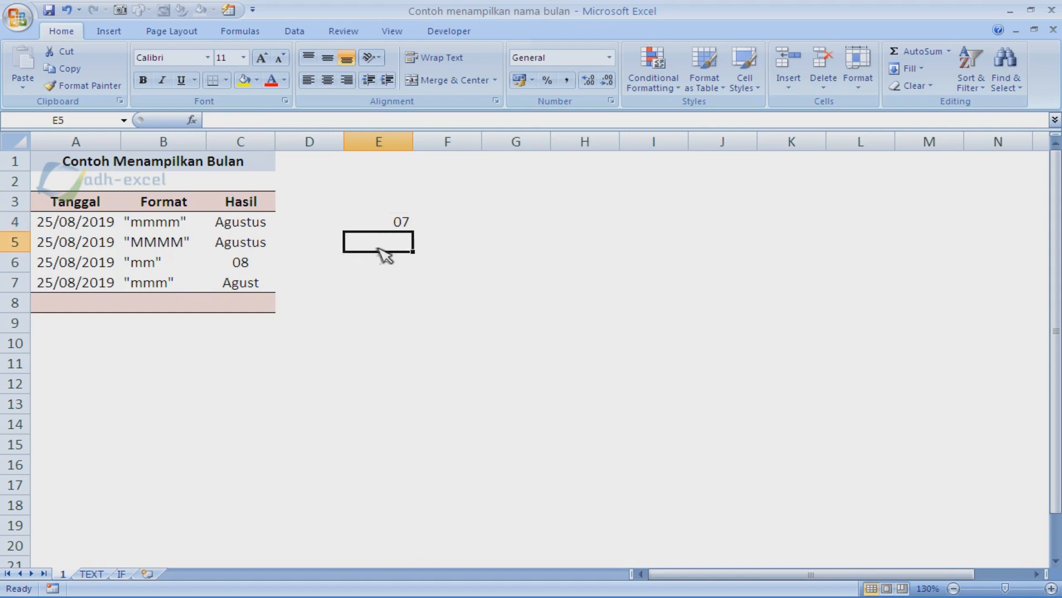
pyautogui.rightClick(383, 254)
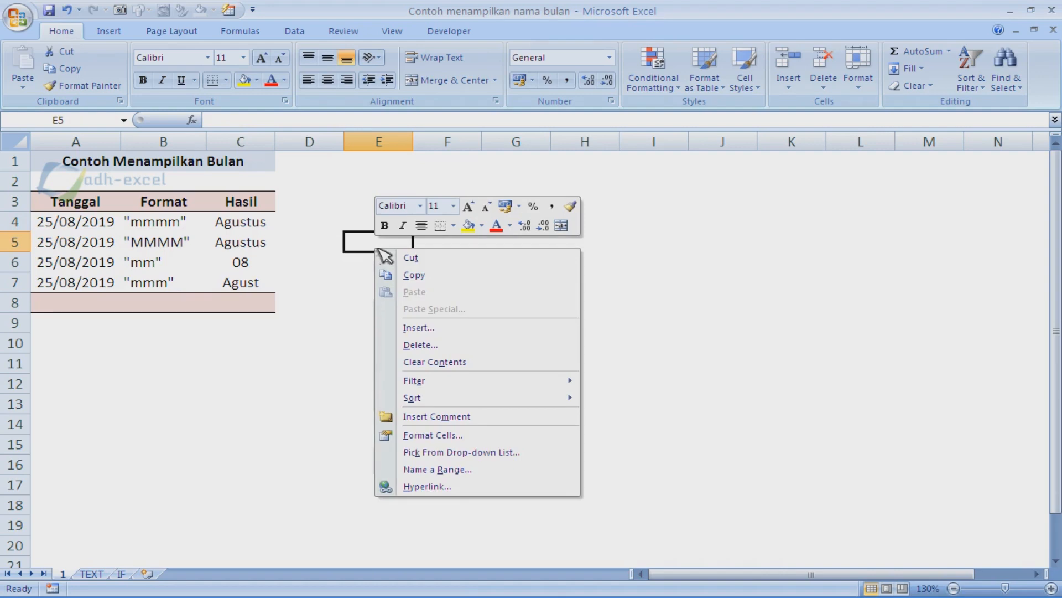
pyautogui.click(420, 436)
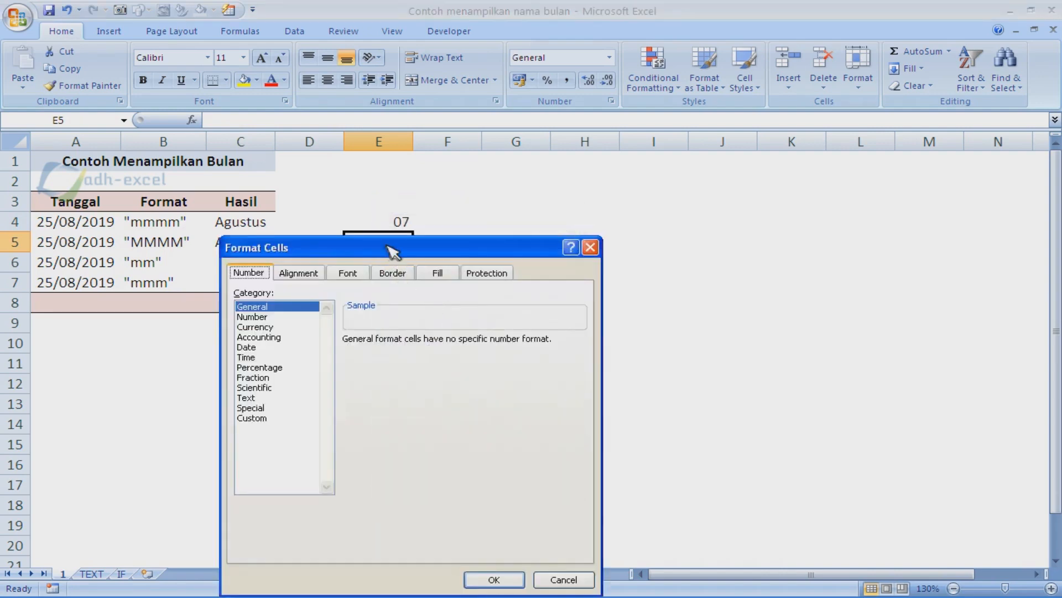
pyautogui.moveTo(393, 252); pyautogui.dragTo(499, 184)
pyautogui.click(375, 348)
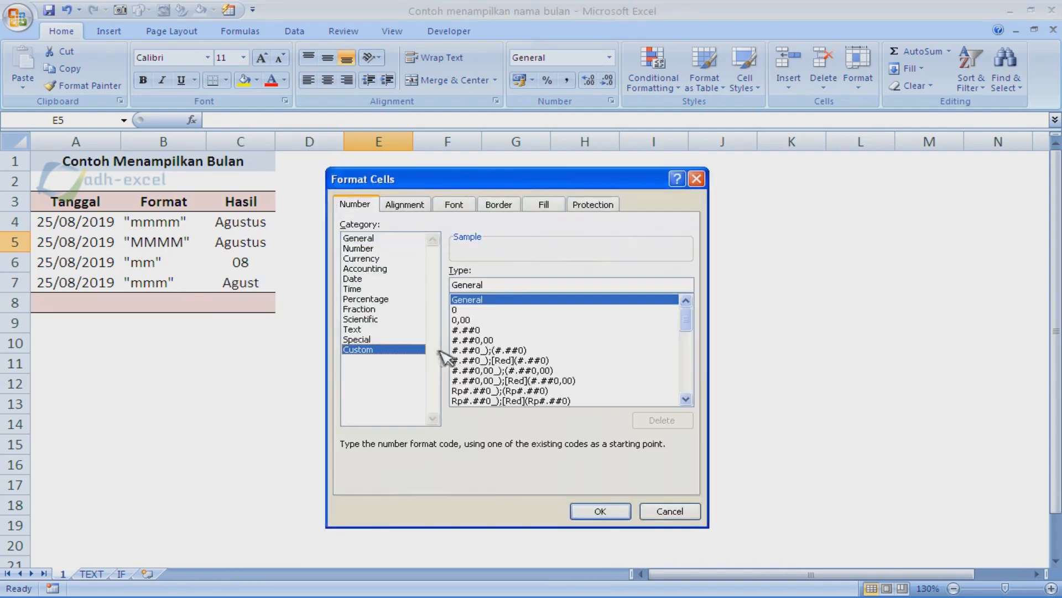
pyautogui.doubleClick(506, 287)
pyautogui.write('mmm')
pyautogui.click(601, 513)
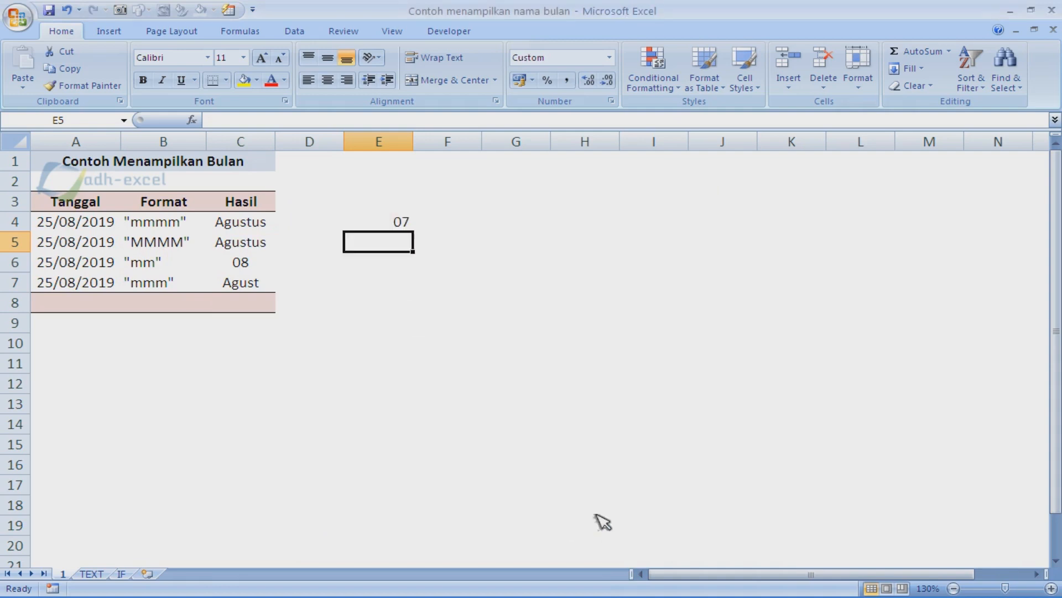
# Enter the date 02/08/2020 in cell E5
pyautogui.write('02/')
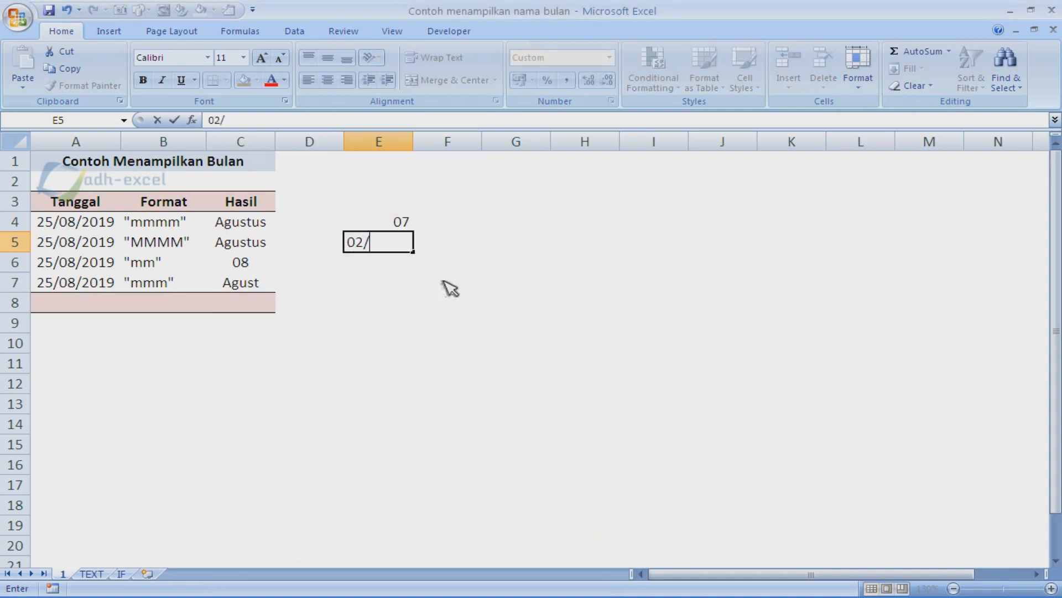
pyautogui.write('08/2020')
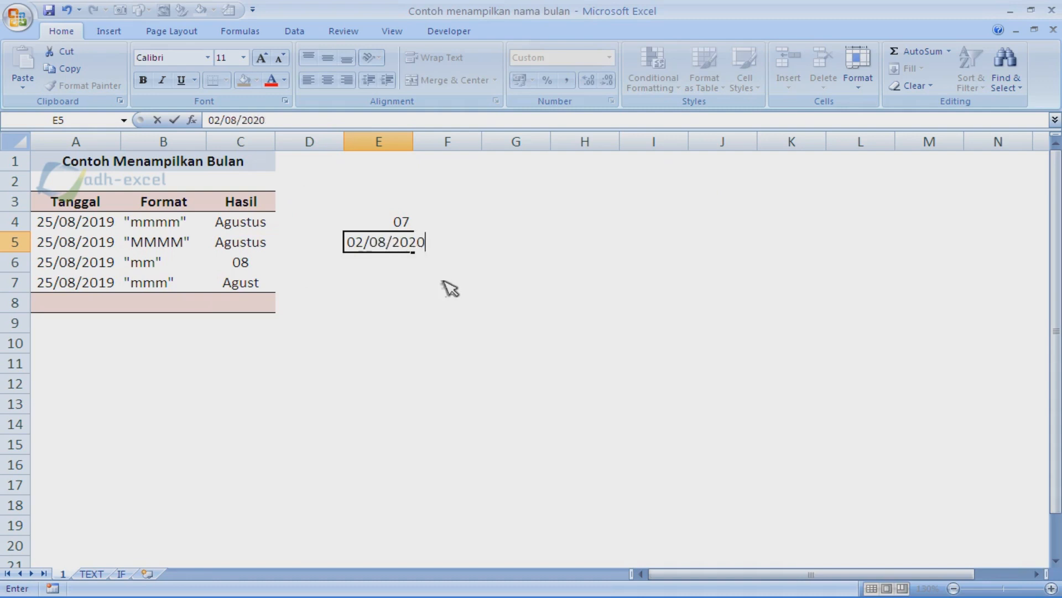
pyautogui.press('Return')
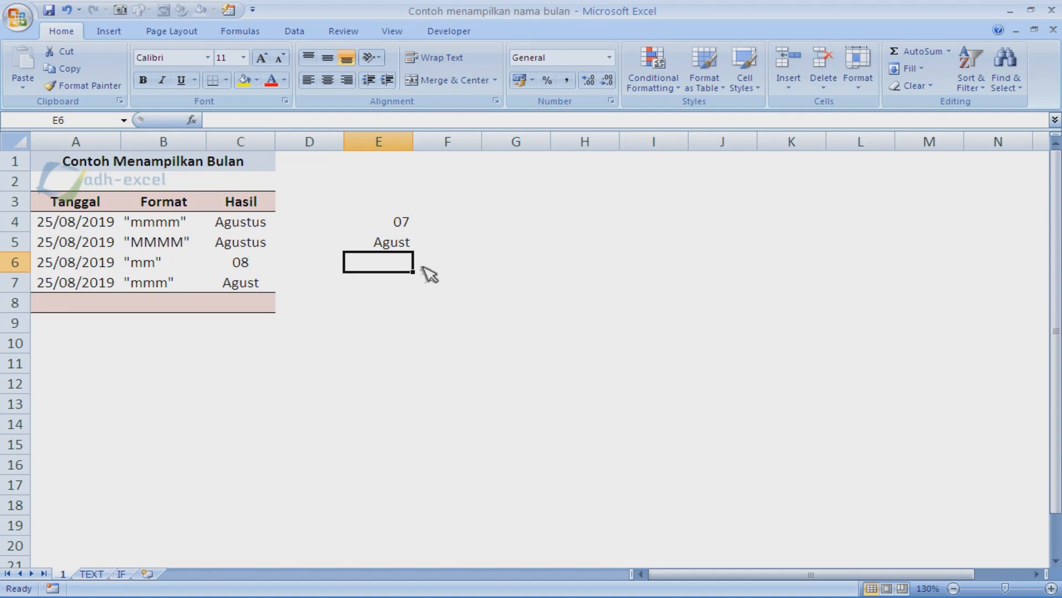
# Apply the custom number format mmmml to the empty cell E6
pyautogui.rightClick(387, 262)
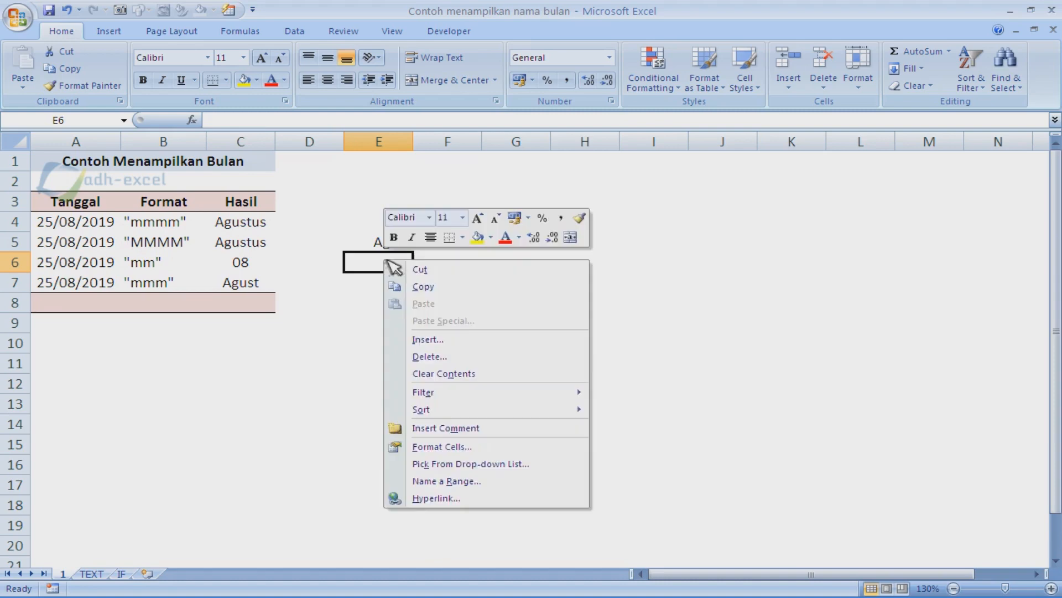
pyautogui.click(437, 446)
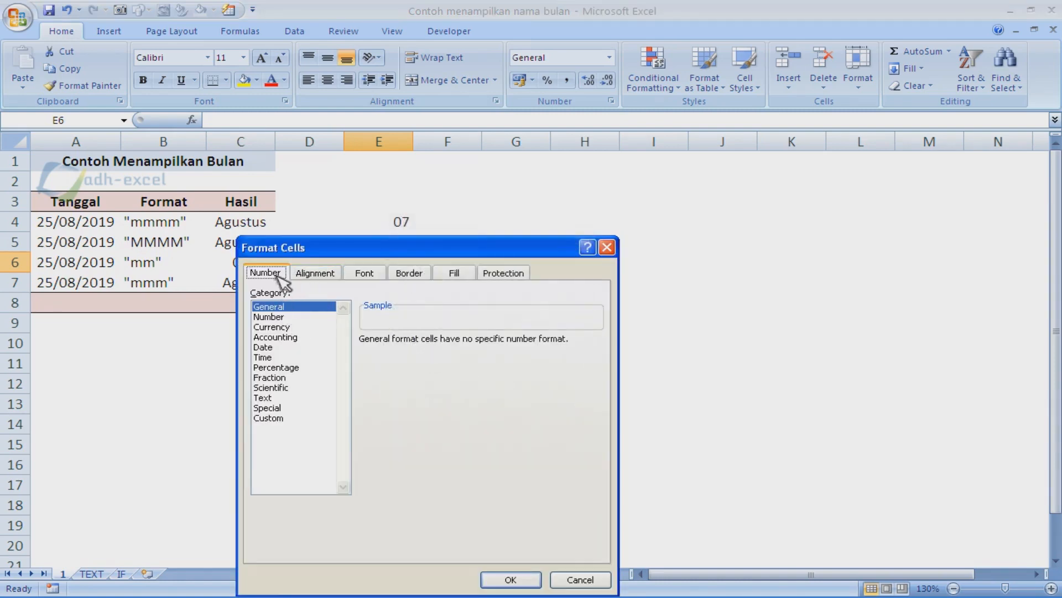
pyautogui.click(269, 418)
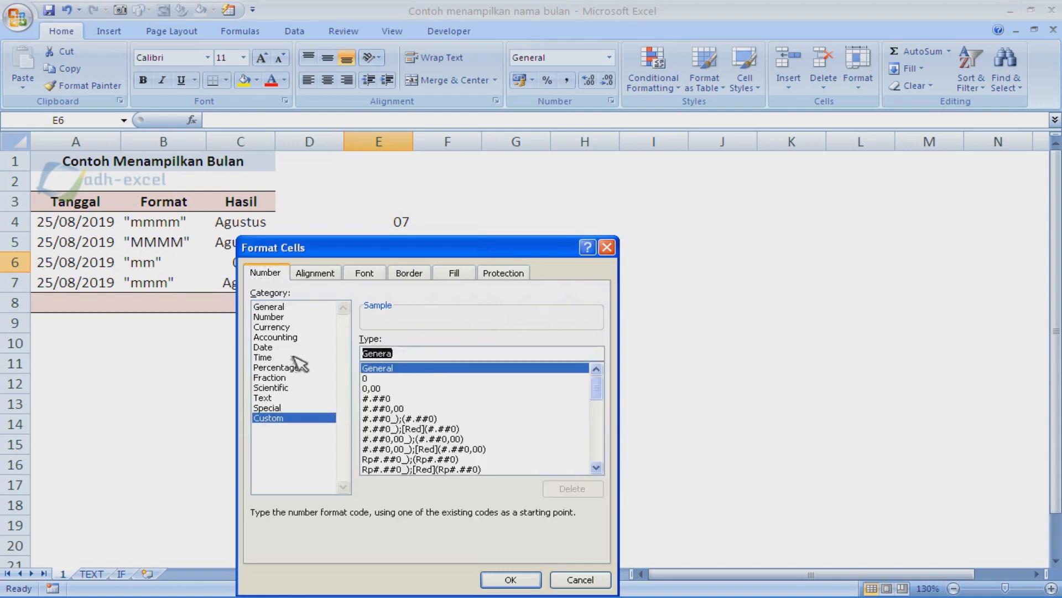
pyautogui.write('mmmm')
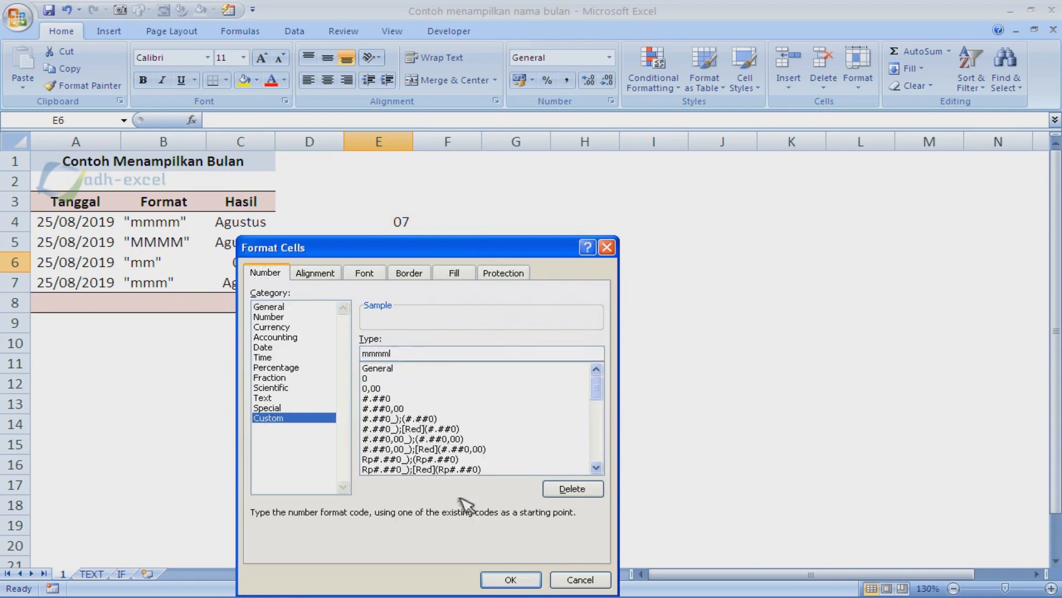
pyautogui.click(523, 578)
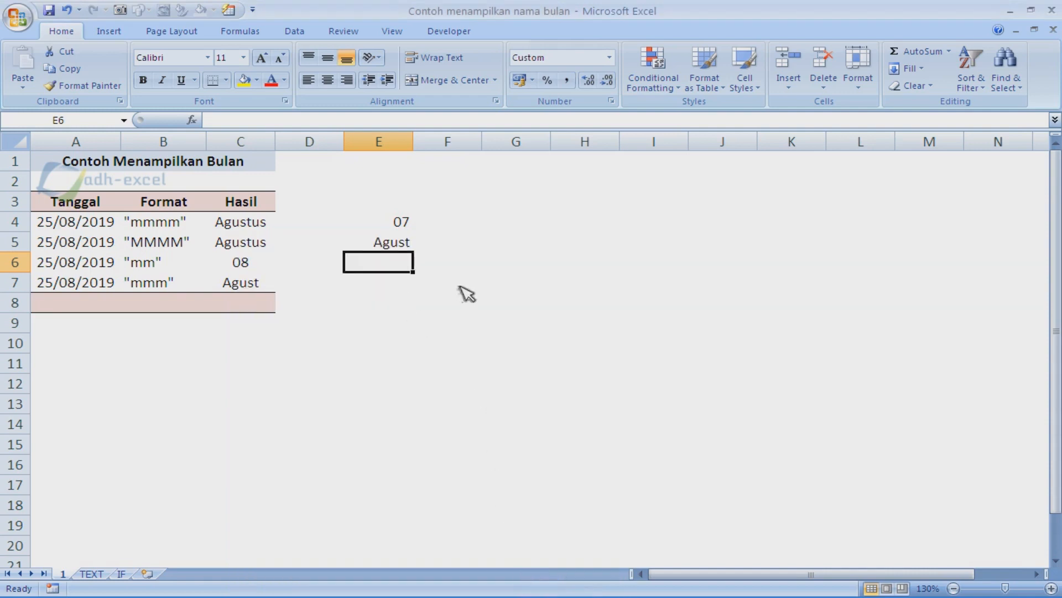
# Enter the date 07/09/2020 in cell E6
pyautogui.write('07/0')
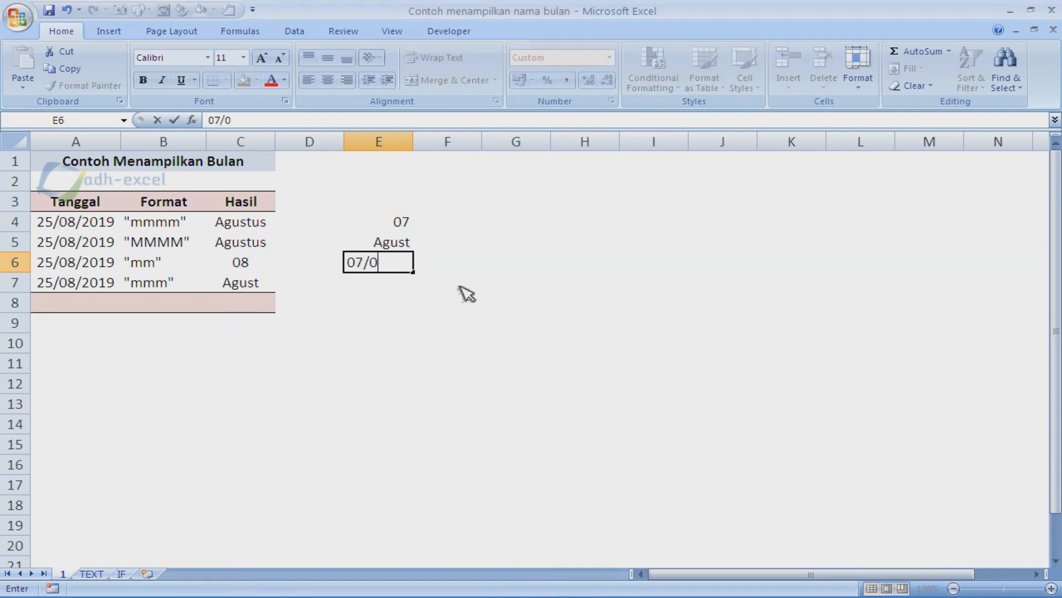
pyautogui.write('9/2020')
pyautogui.press('Return')
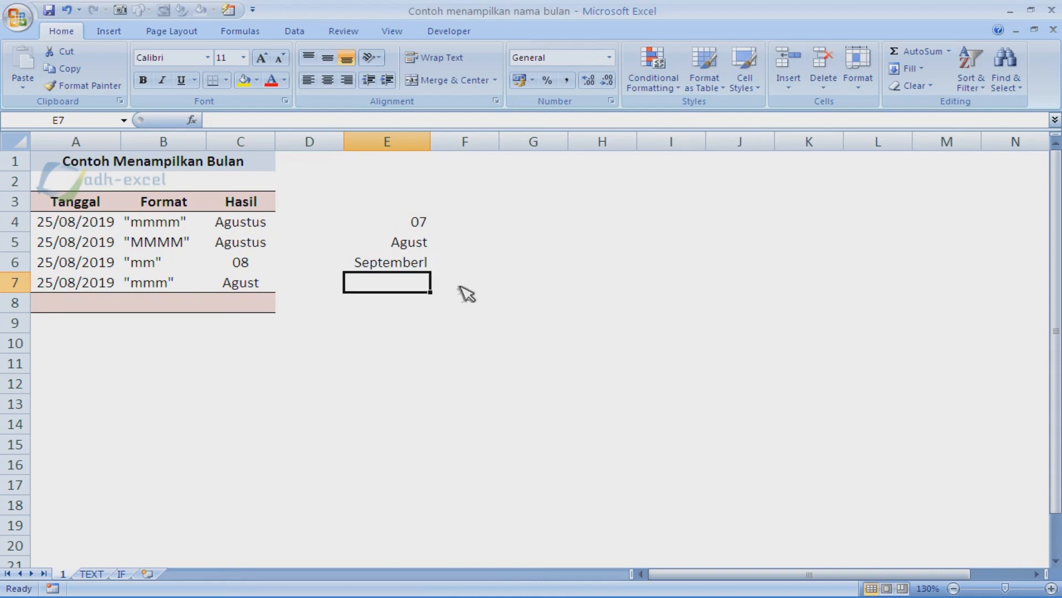
# Change the date in cell E6 to 01/06/2020
pyautogui.press('Up')
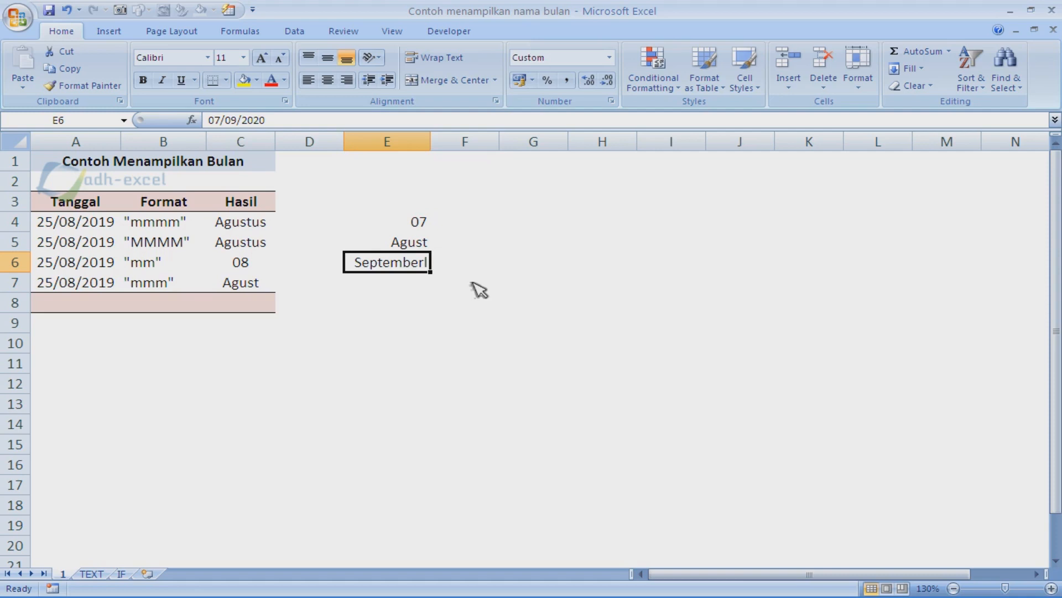
pyautogui.press('F2')
pyautogui.press('Escape')
pyautogui.write('0')
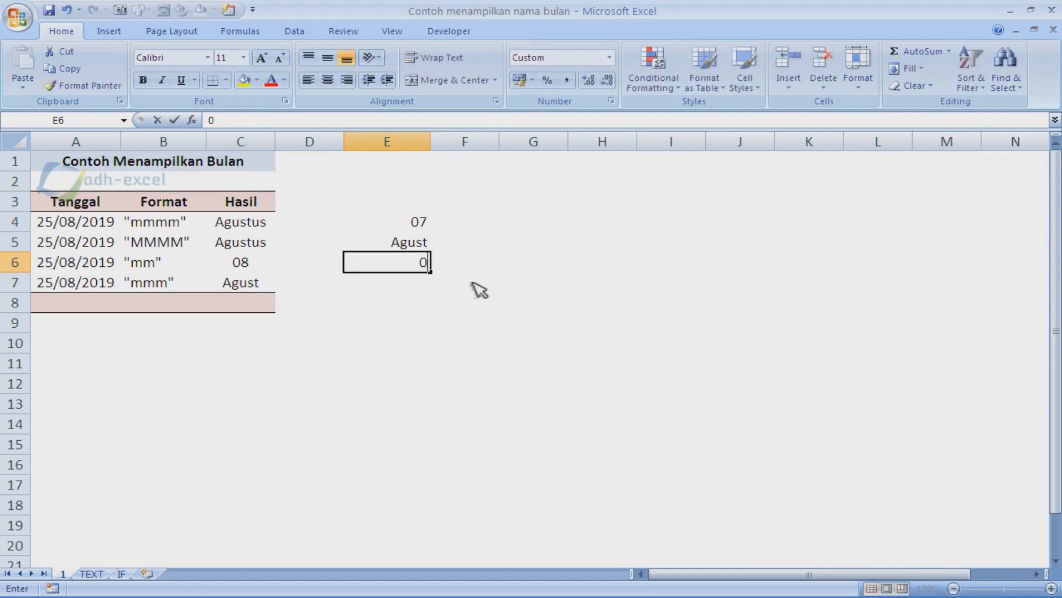
pyautogui.write('1/06/2020')
pyautogui.press('Return')
pyautogui.press('Up')
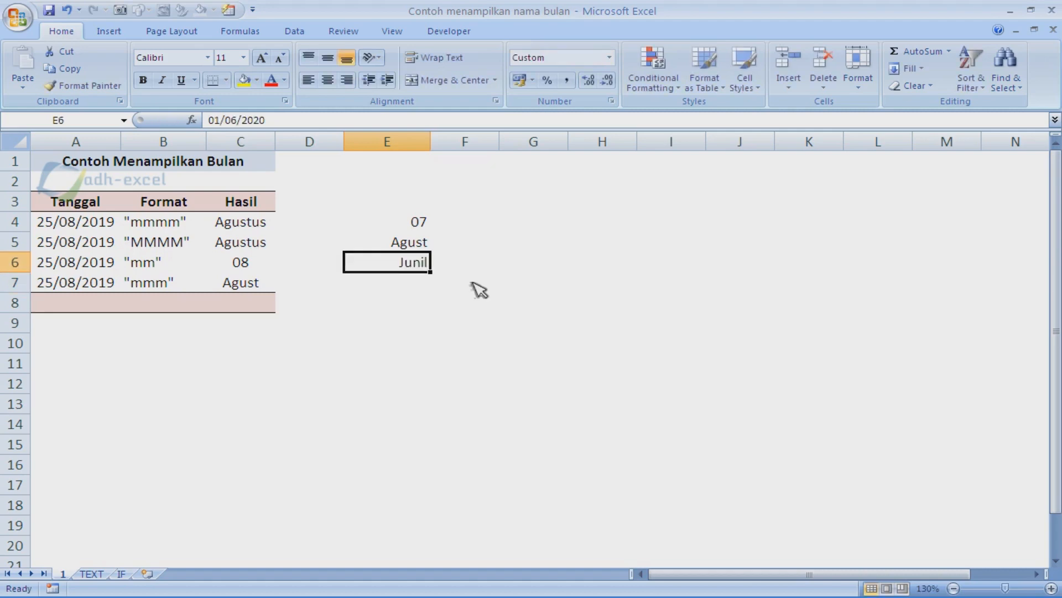
# Correct the custom number format of cell E6 to mmmm, moving the format dialog clear of the cell
pyautogui.rightClick(408, 264)
pyautogui.click(472, 450)
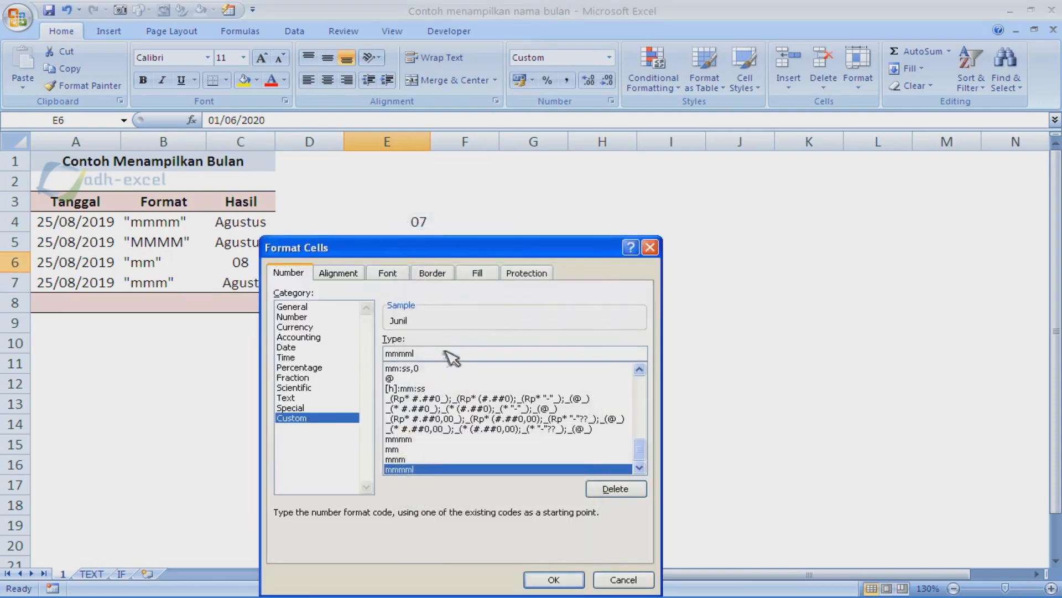
pyautogui.moveTo(469, 248); pyautogui.dragTo(789, 145)
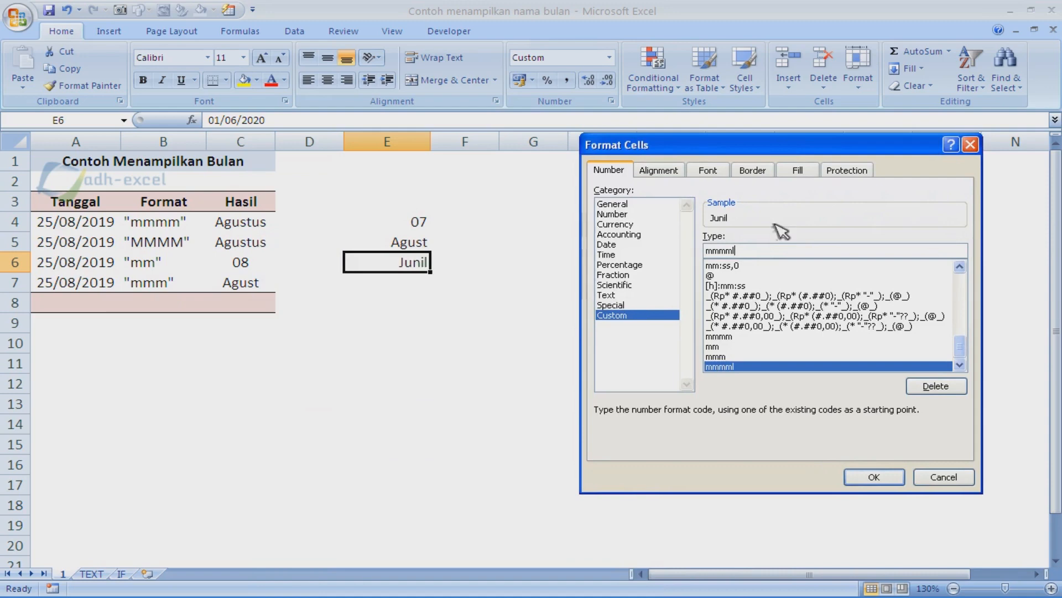
pyautogui.moveTo(785, 150); pyautogui.dragTo(669, 158)
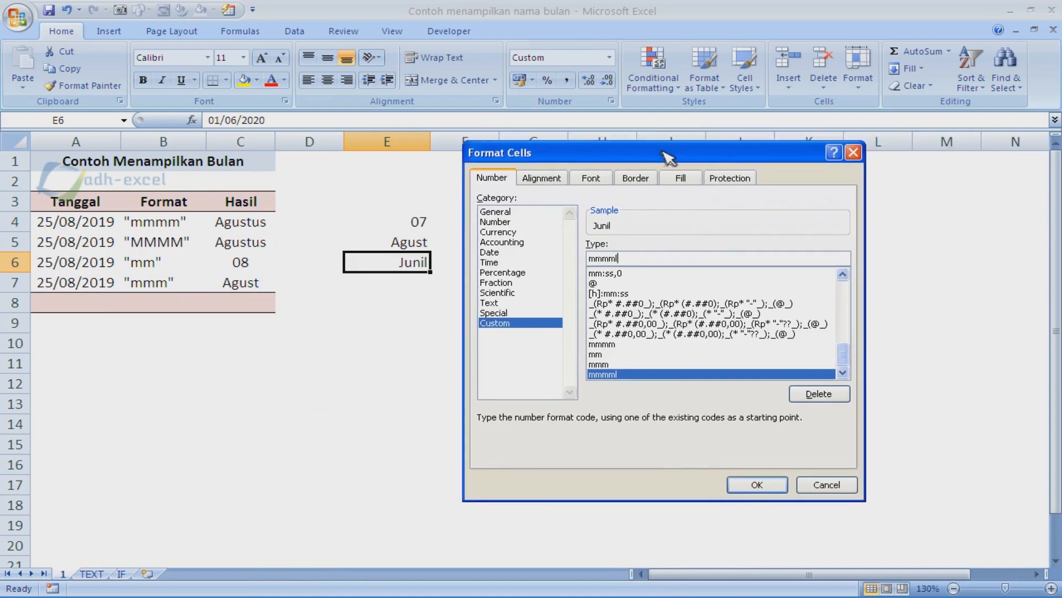
pyautogui.press('BackSpace')
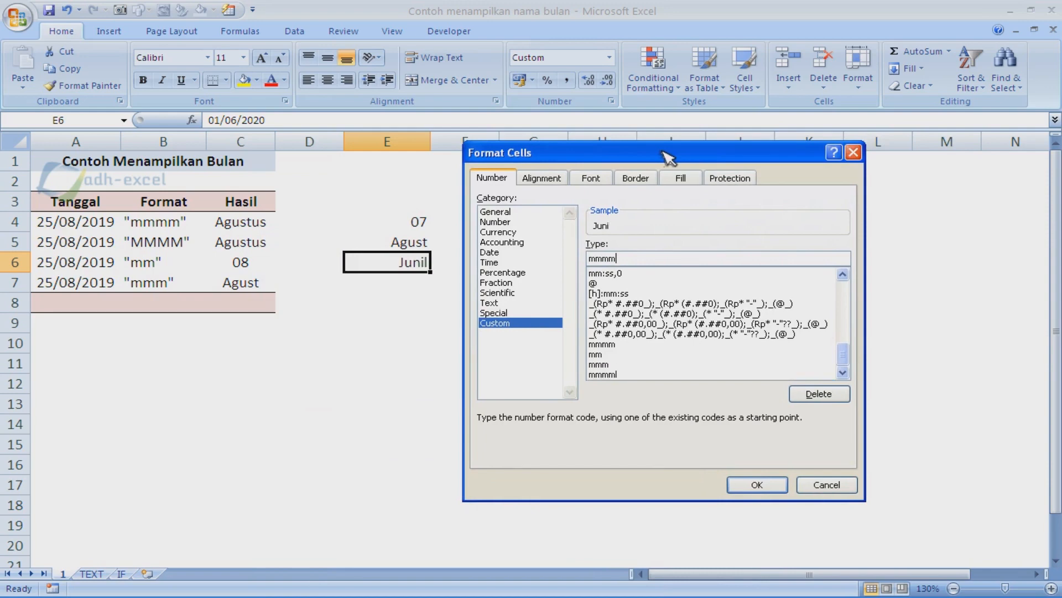
pyautogui.click(755, 486)
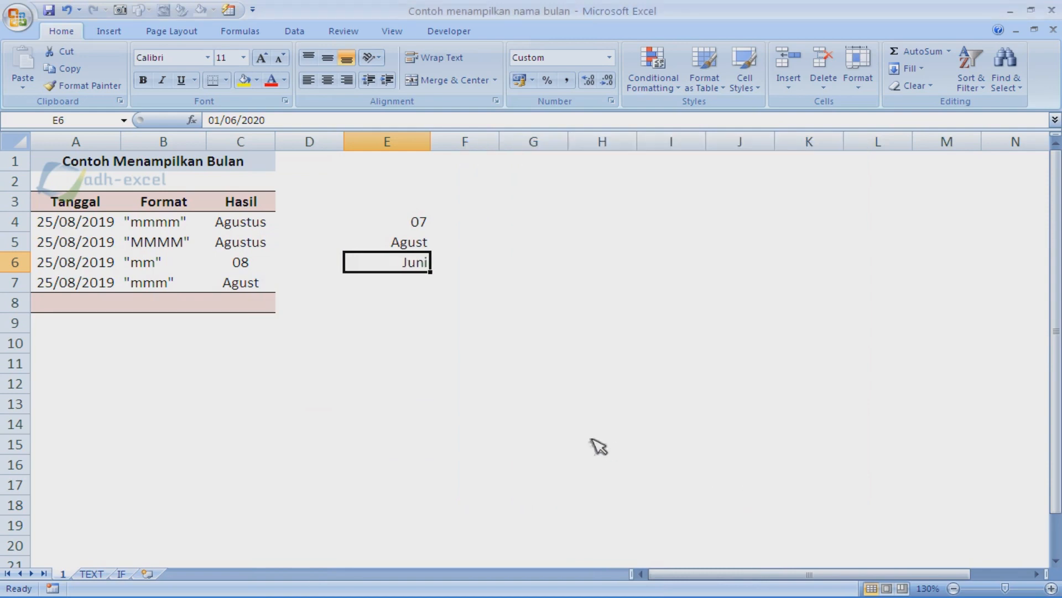
# Replace the date in cell E6 with 01/010/2020
pyautogui.click(599, 443)
pyautogui.click(424, 265)
pyautogui.write('01/010/2020')
pyautogui.press('Return')
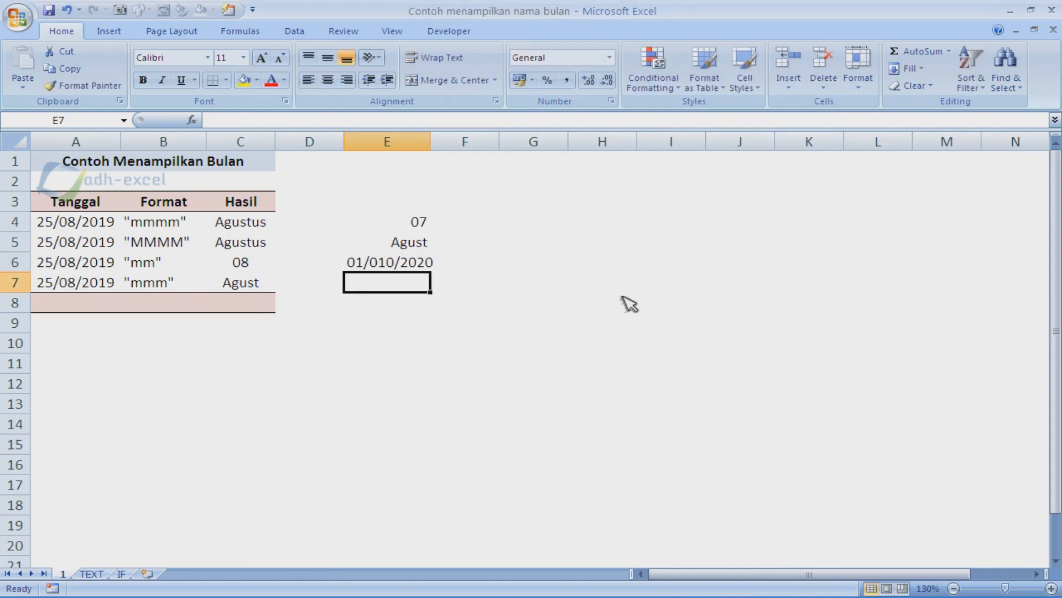
# Remove the extra zero from the month in cell E6 so the entry reads 01/10/2020
pyautogui.press('Up')
pyautogui.press('F2')
pyautogui.press('Left')
pyautogui.press('Left')
pyautogui.press('Left')
pyautogui.press('Left')
pyautogui.press('Left')
pyautogui.press('Left')
pyautogui.press('Left')
pyautogui.press('BackSpace')
pyautogui.press('Return')
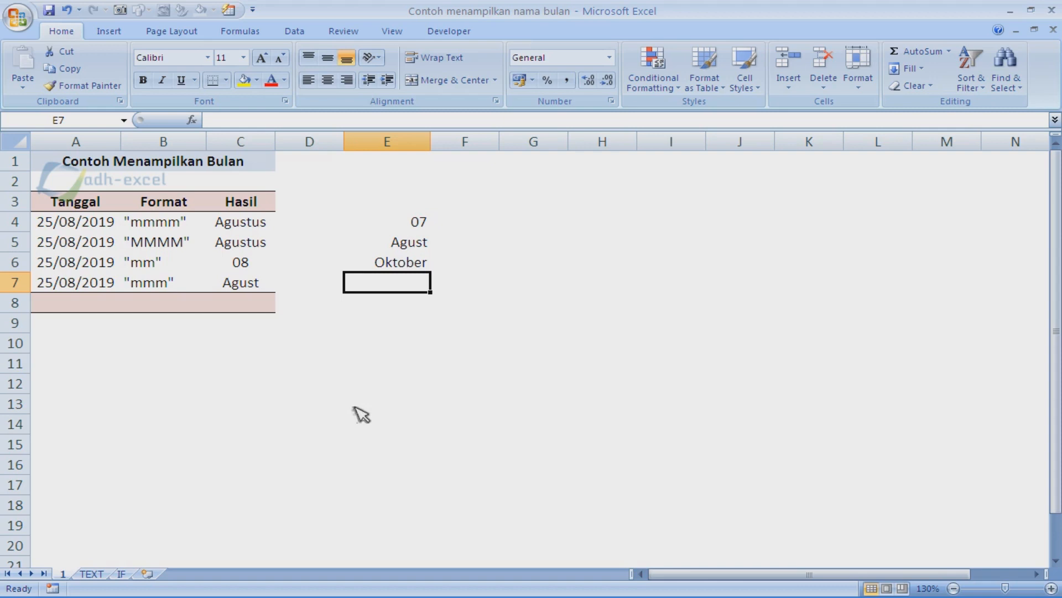
# Compare the formatted cells E4:E7 on sheet 1 with the formula table on the TEXT sheet, ending on the TEXT sheet
pyautogui.click(99, 573)
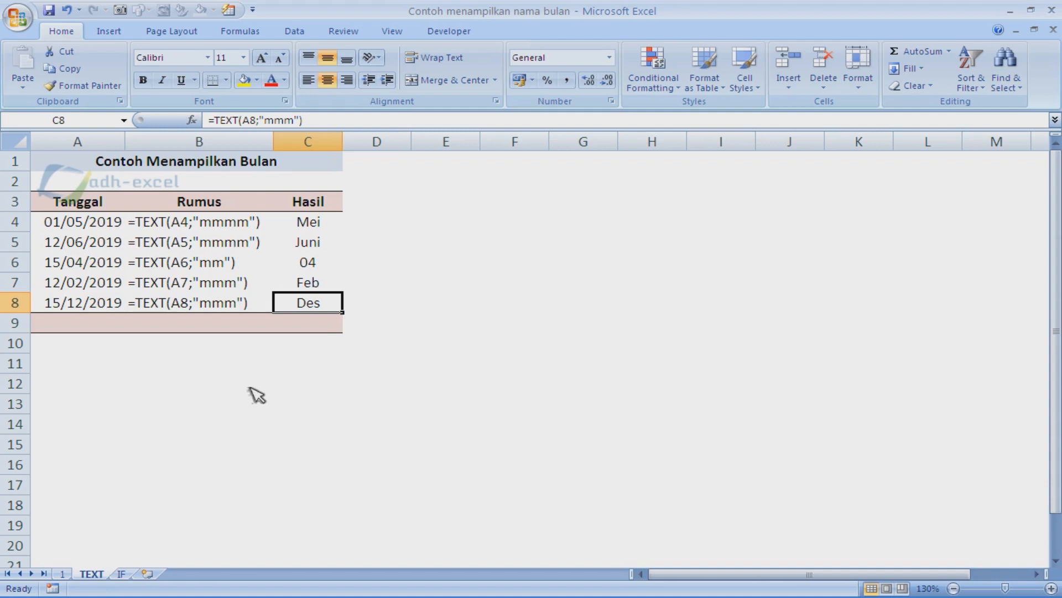
pyautogui.click(63, 573)
pyautogui.moveTo(419, 227); pyautogui.dragTo(423, 283)
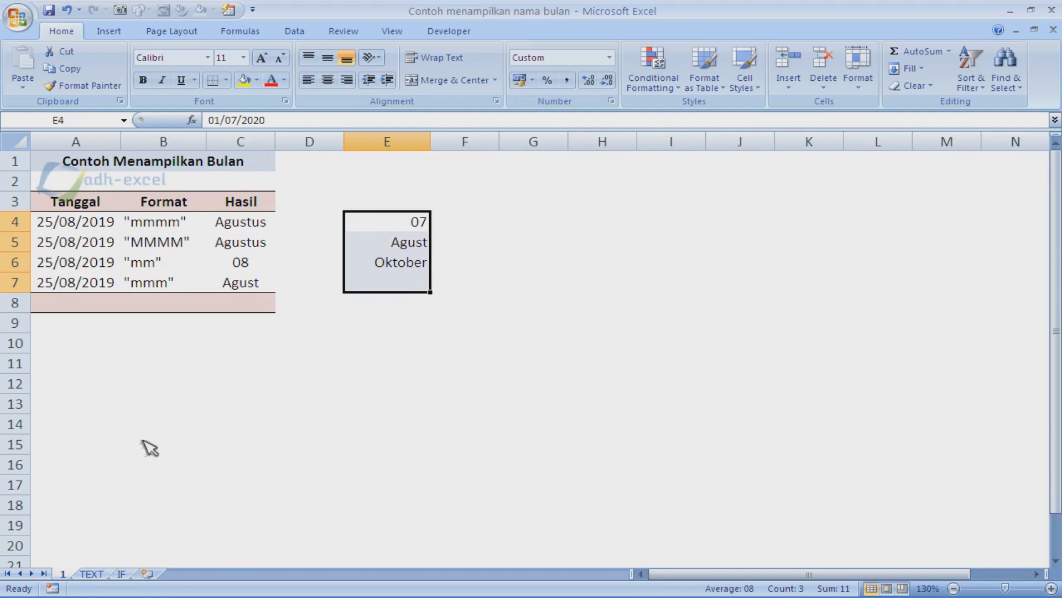
pyautogui.click(92, 573)
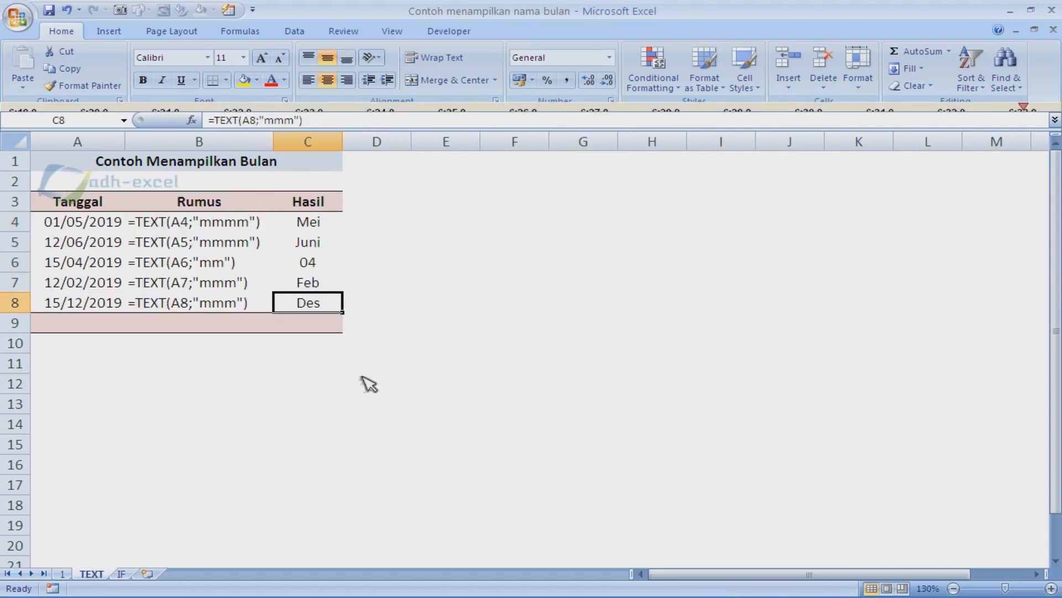
pyautogui.click(63, 574)
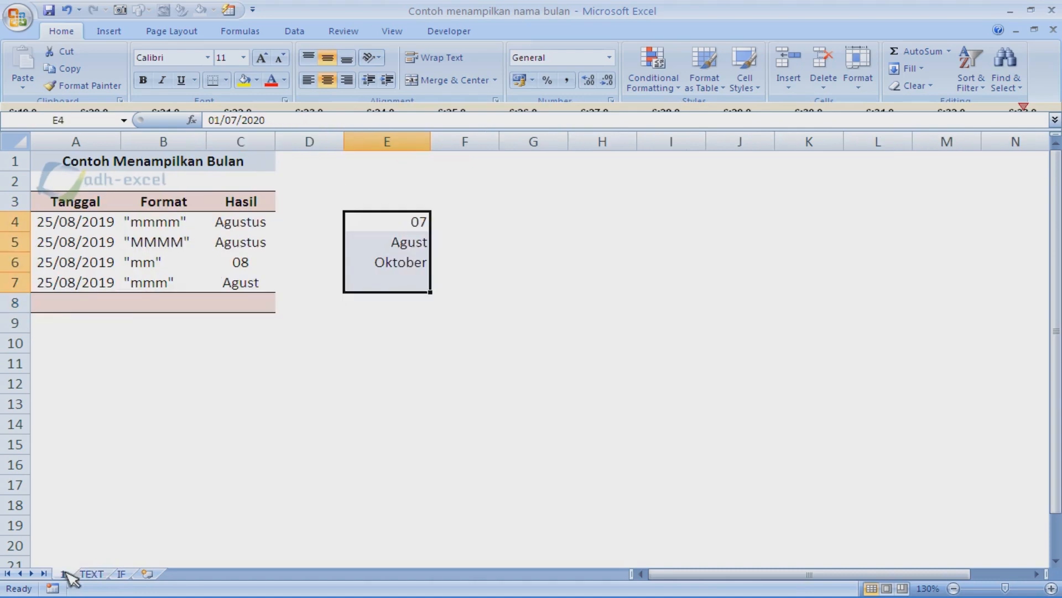
pyautogui.click(92, 574)
pyautogui.scroll(-2, 422, 344)
pyautogui.scroll(2, 422, 344)
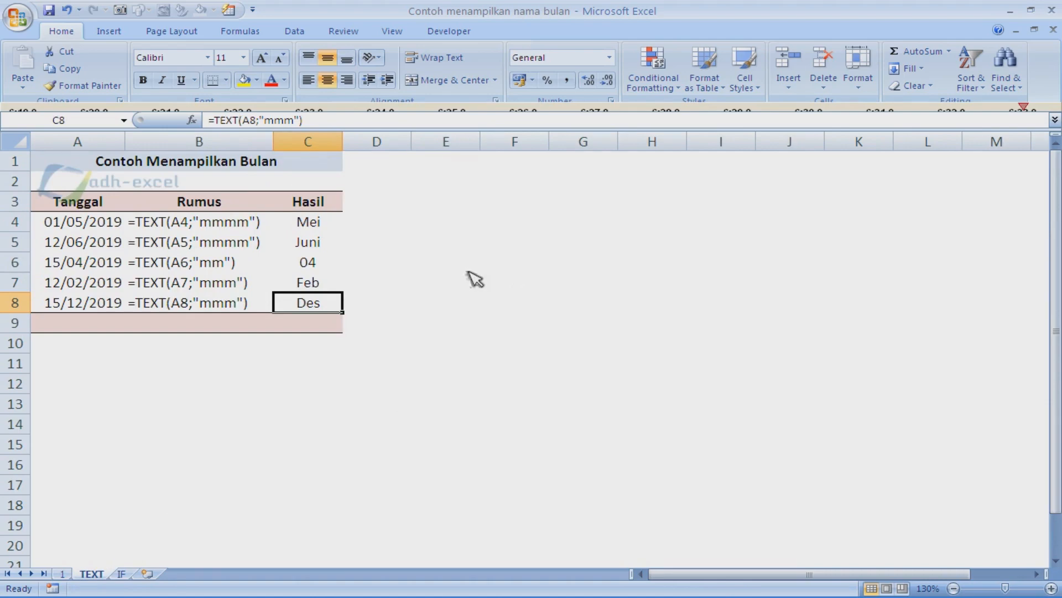
# Examine the formulas in C6 and C4 and the date in A4, and select the empty cell E4
pyautogui.click(319, 267)
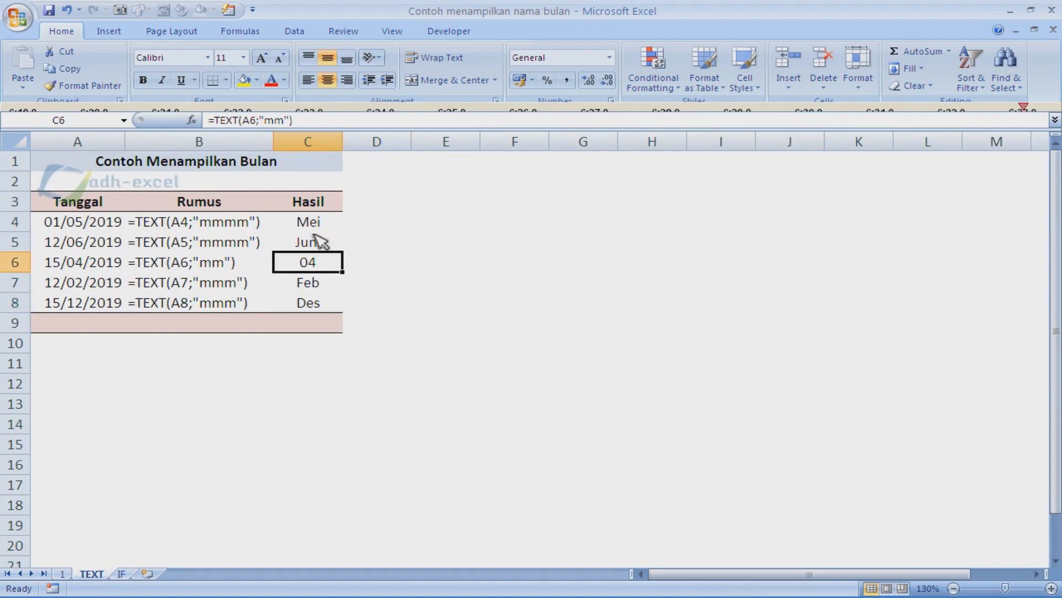
pyautogui.click(105, 227)
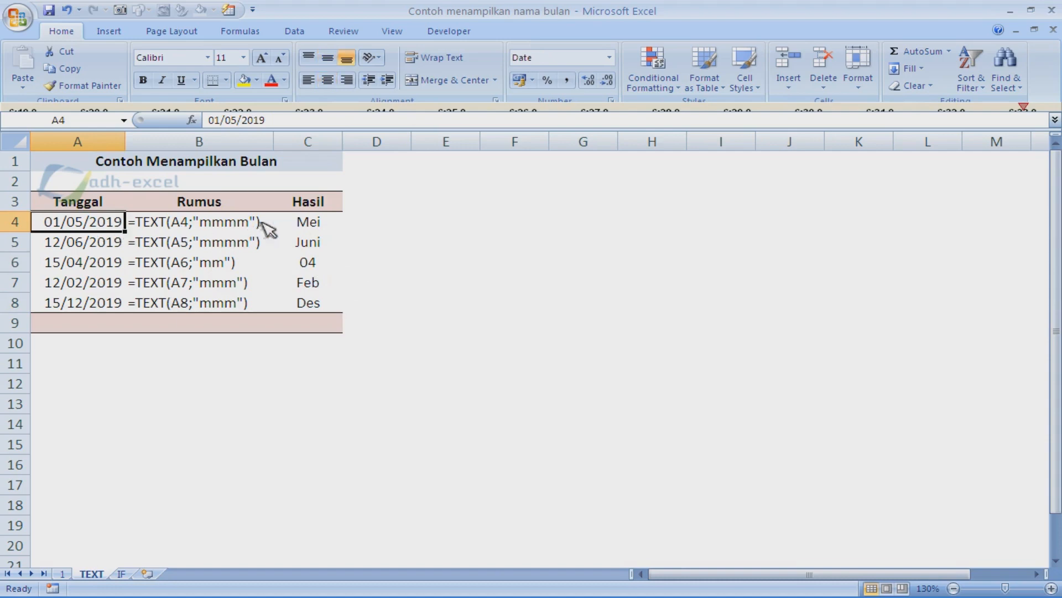
pyautogui.click(311, 224)
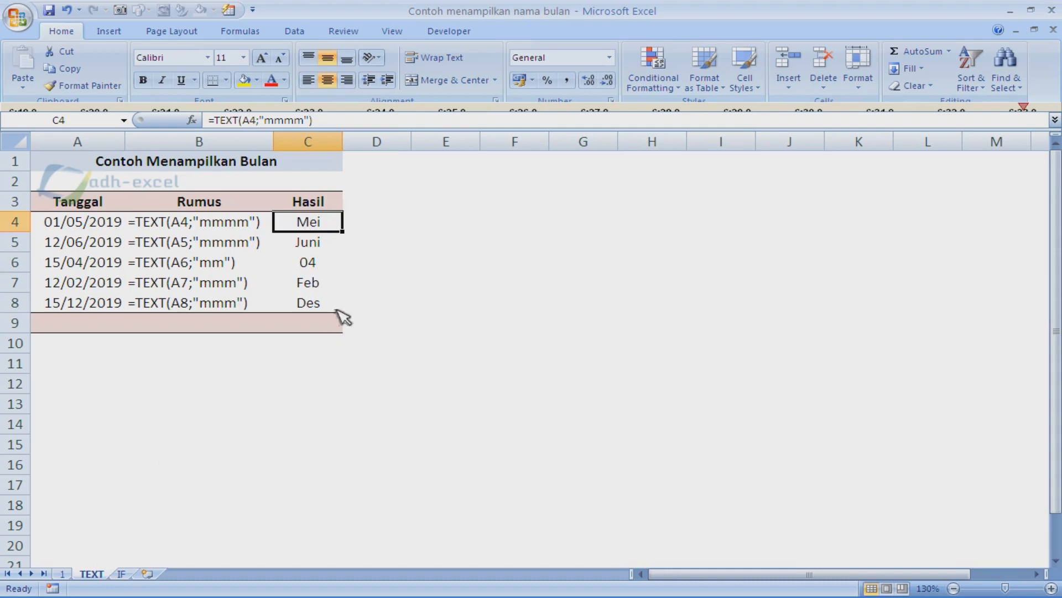
pyautogui.click(394, 228)
pyautogui.click(474, 227)
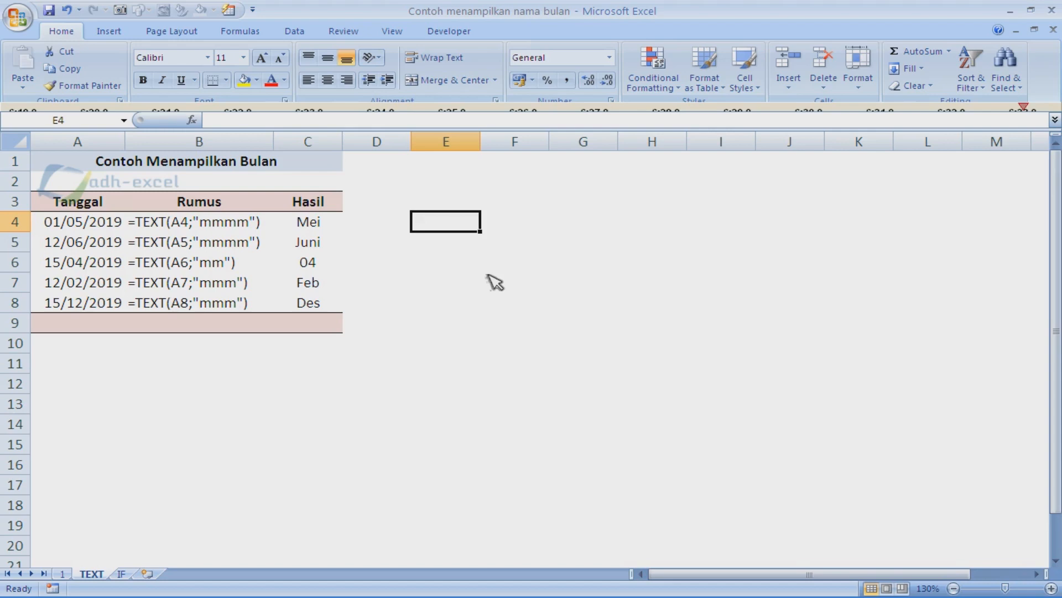
pyautogui.write('=')
pyautogui.press('Left')
pyautogui.press('Left')
pyautogui.press('Left')
pyautogui.press('Left')
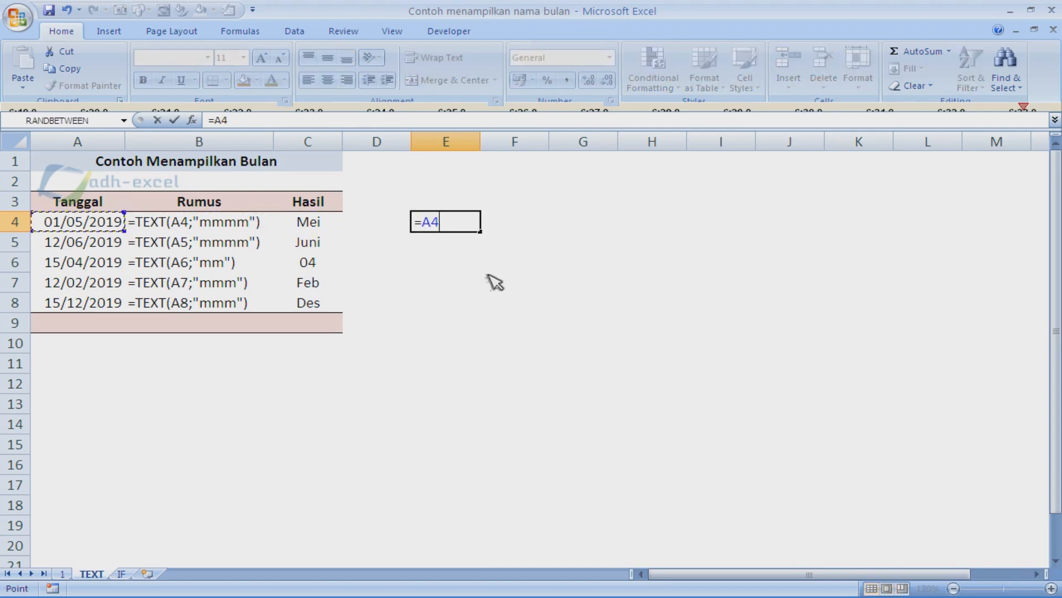
pyautogui.press('Escape')
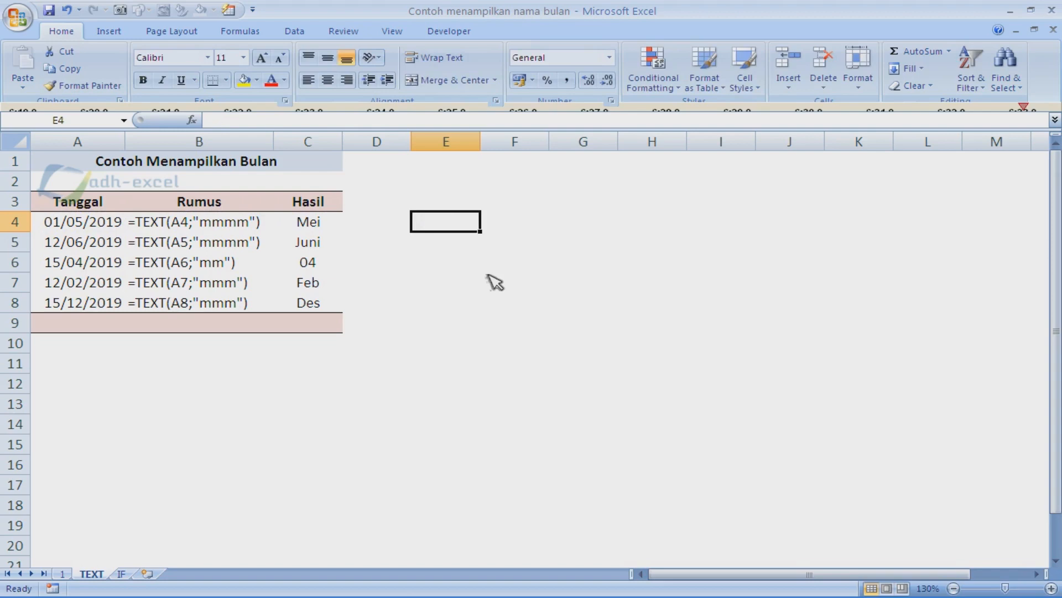
# Enter the formula =TEXT(A4;"mm") in cell E4
pyautogui.write('=')
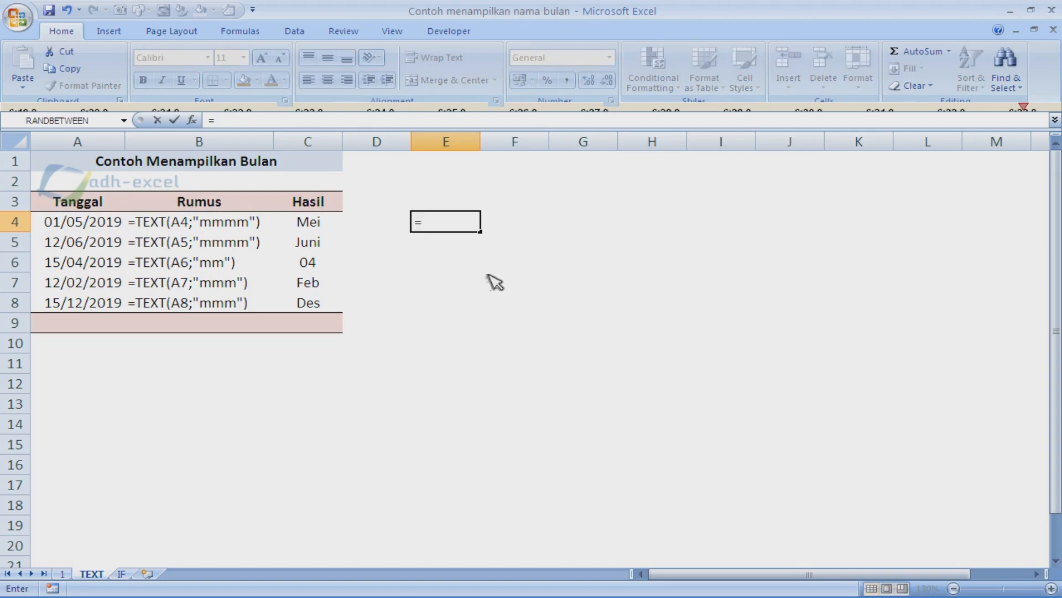
pyautogui.write('te')
pyautogui.press('Tab')
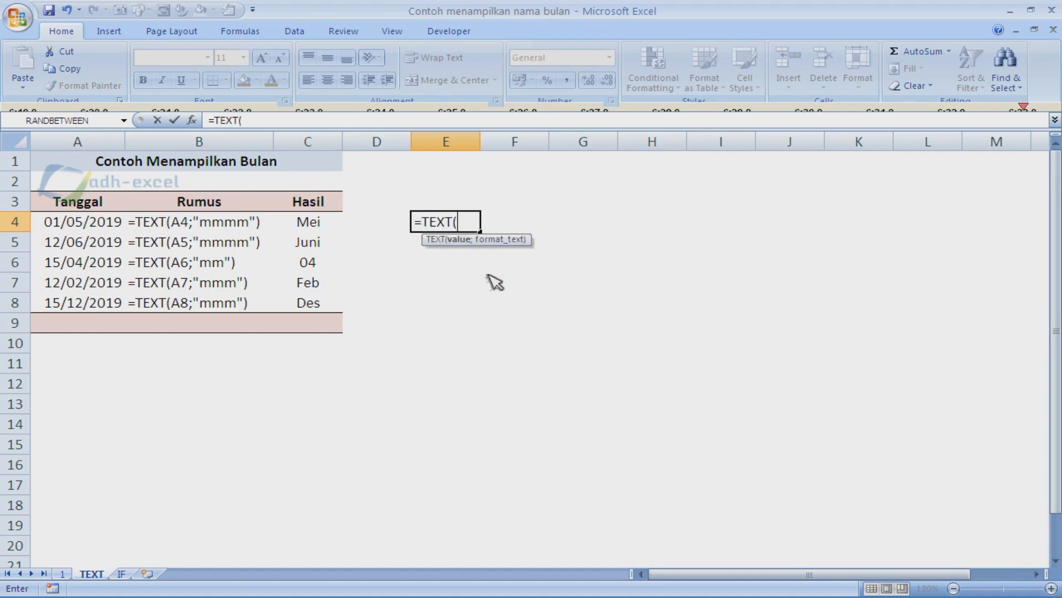
pyautogui.click(106, 228)
pyautogui.write(';')
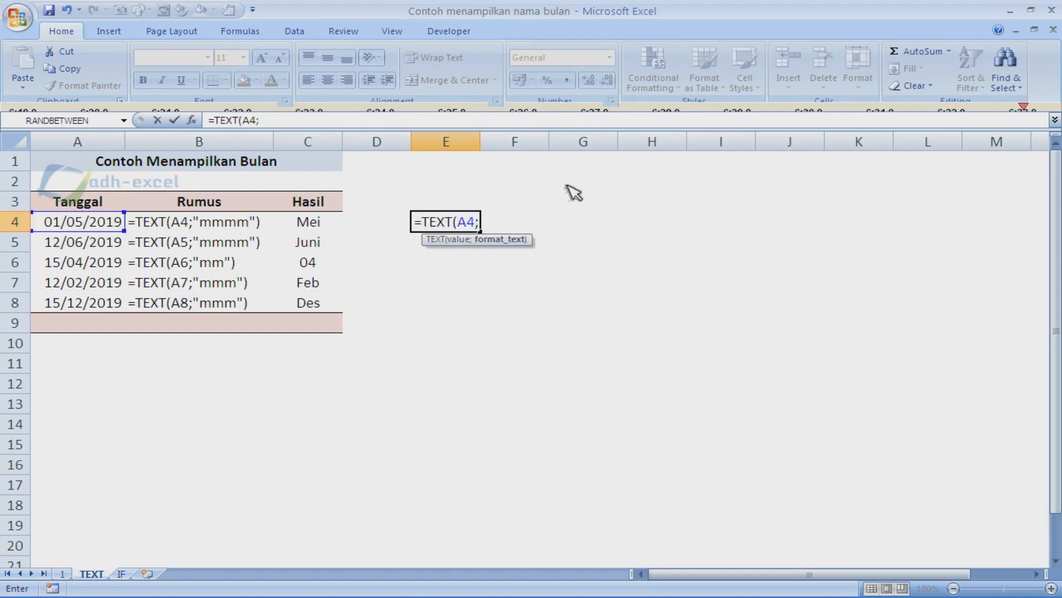
pyautogui.write('"mm")')
pyautogui.press('Return')
pyautogui.press('Up')
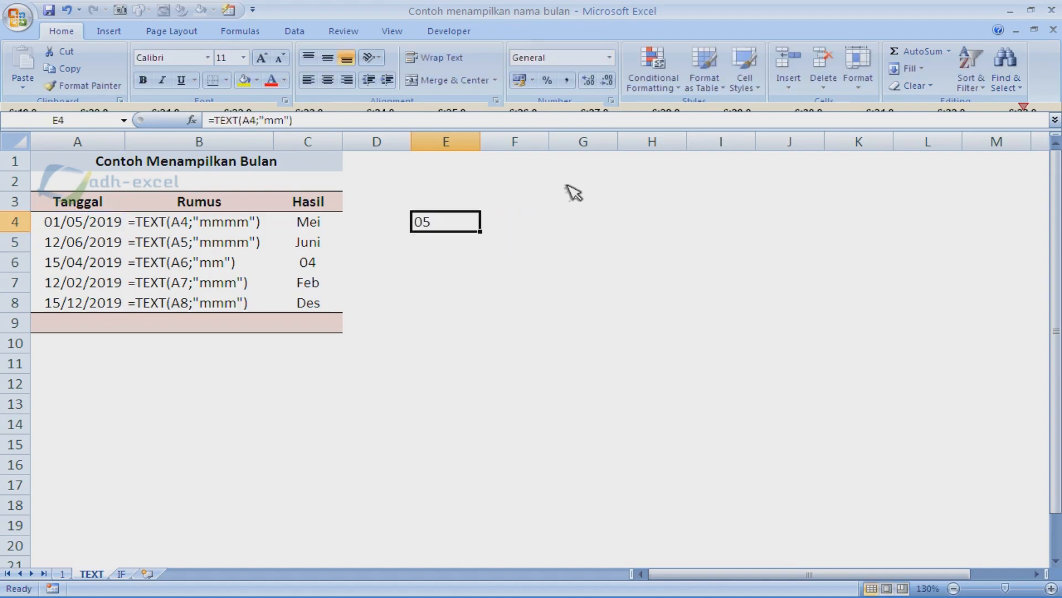
# Enter the formula =TEXT(A5;"mmm") in cell E5
pyautogui.press('Down')
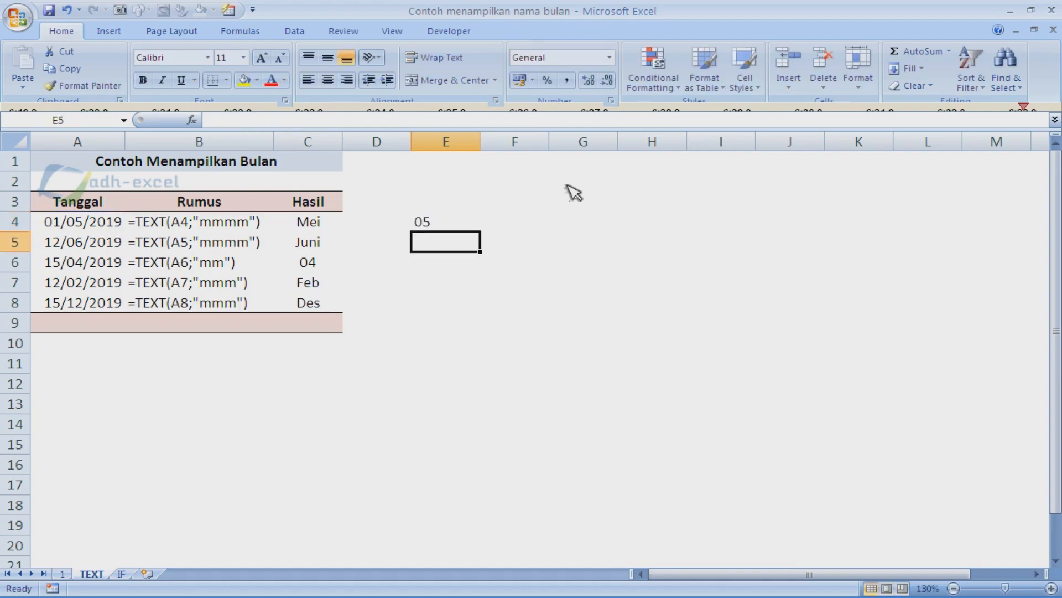
pyautogui.write('=')
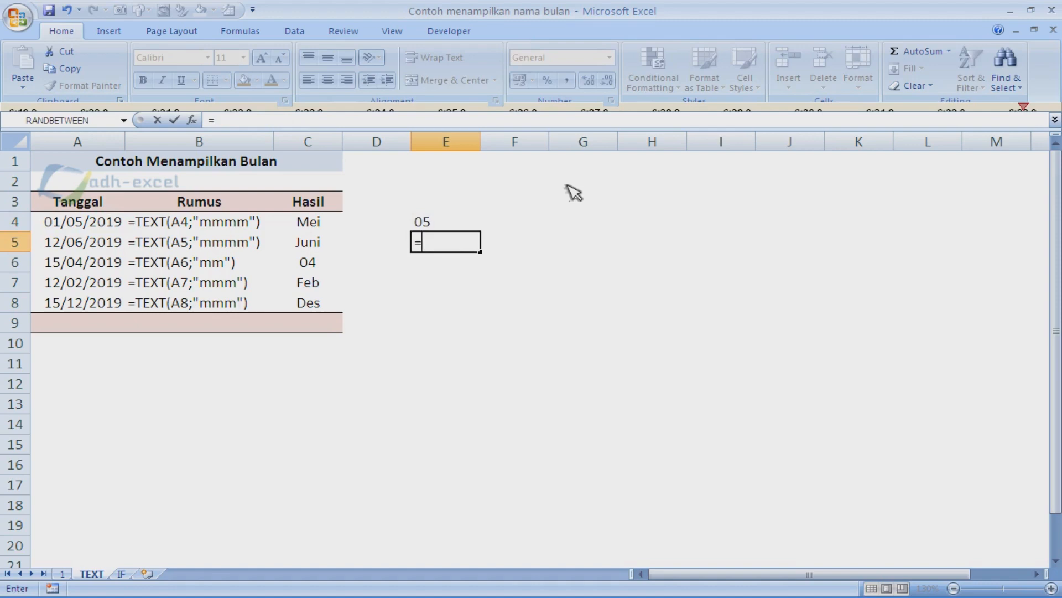
pyautogui.write('te')
pyautogui.press('Tab')
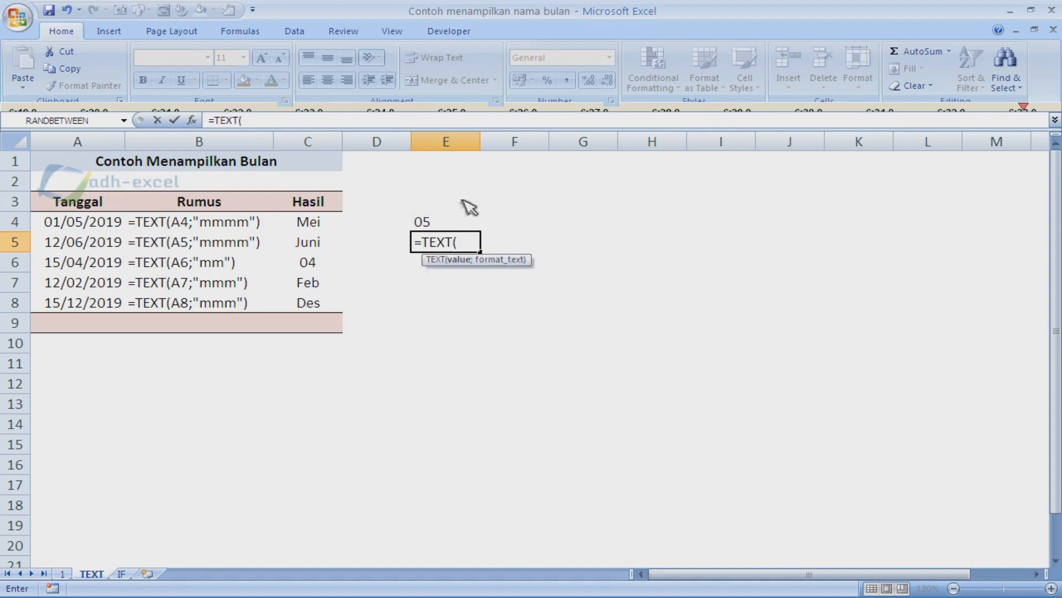
pyautogui.click(100, 244)
pyautogui.write(';')
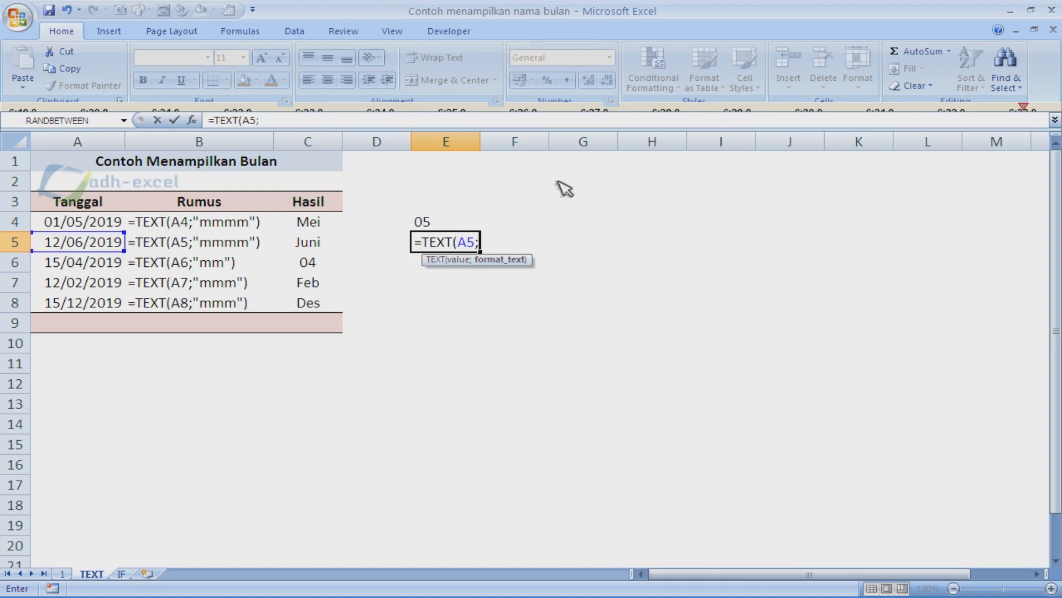
pyautogui.write('"mmm")')
pyautogui.press('Return')
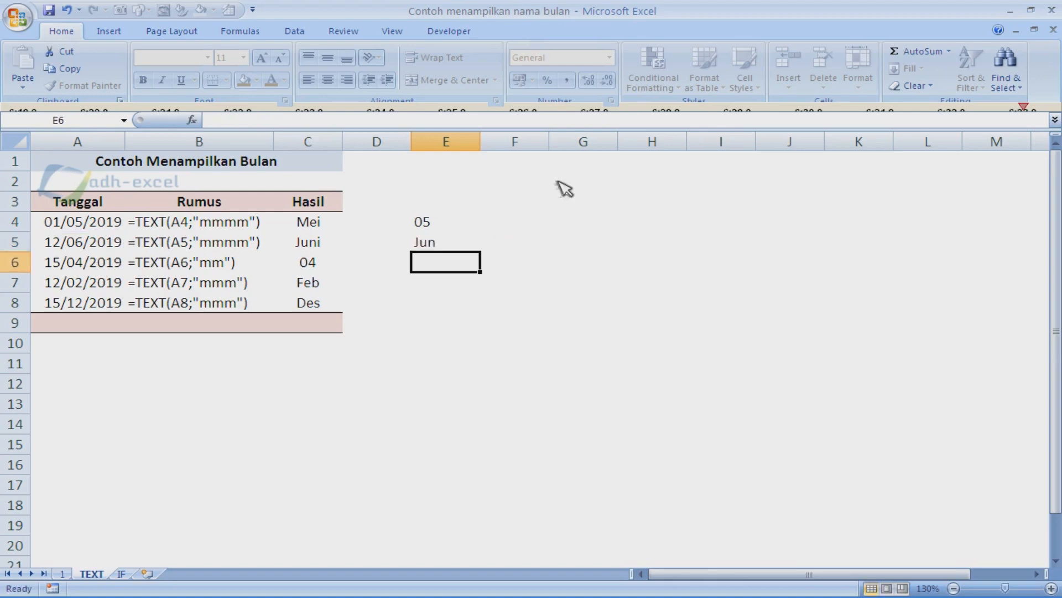
pyautogui.press('Up')
# Enter the formula =TEXT(A6;"mmmm") in cell E6 and review it in the cell
pyautogui.press('Down')
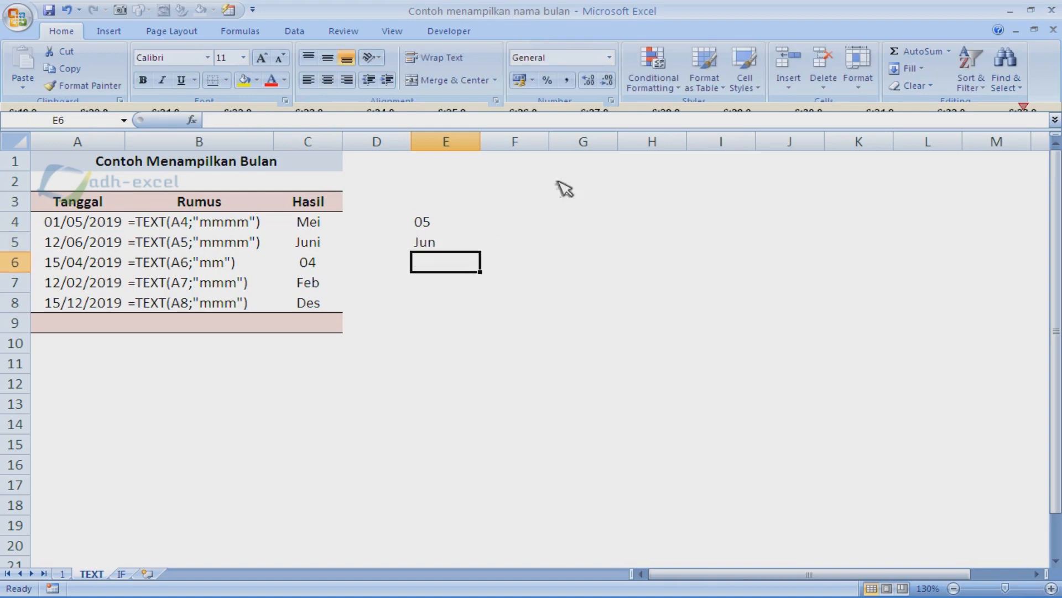
pyautogui.write('=')
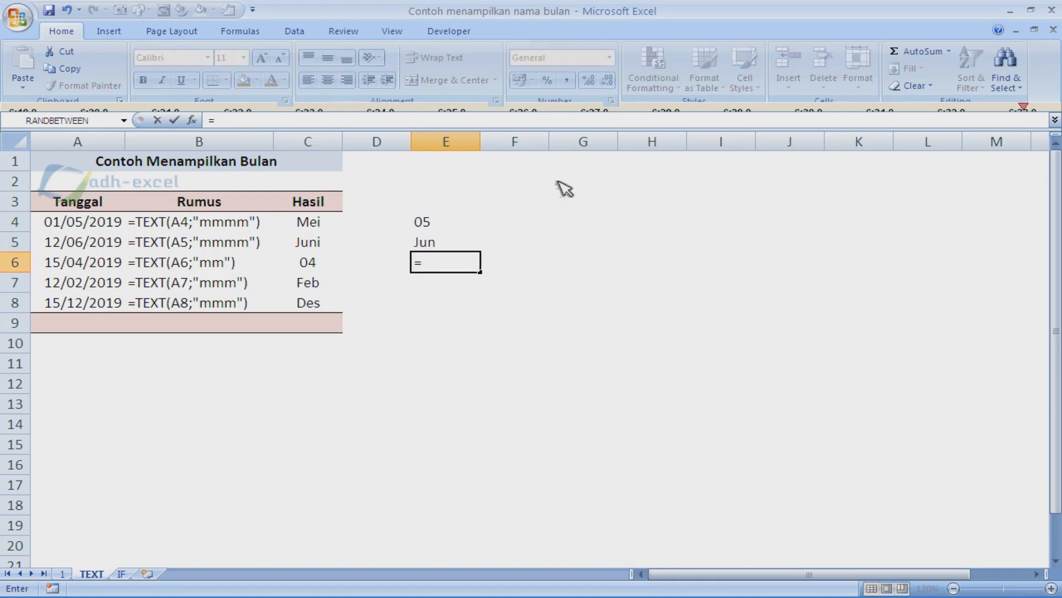
pyautogui.write('t')
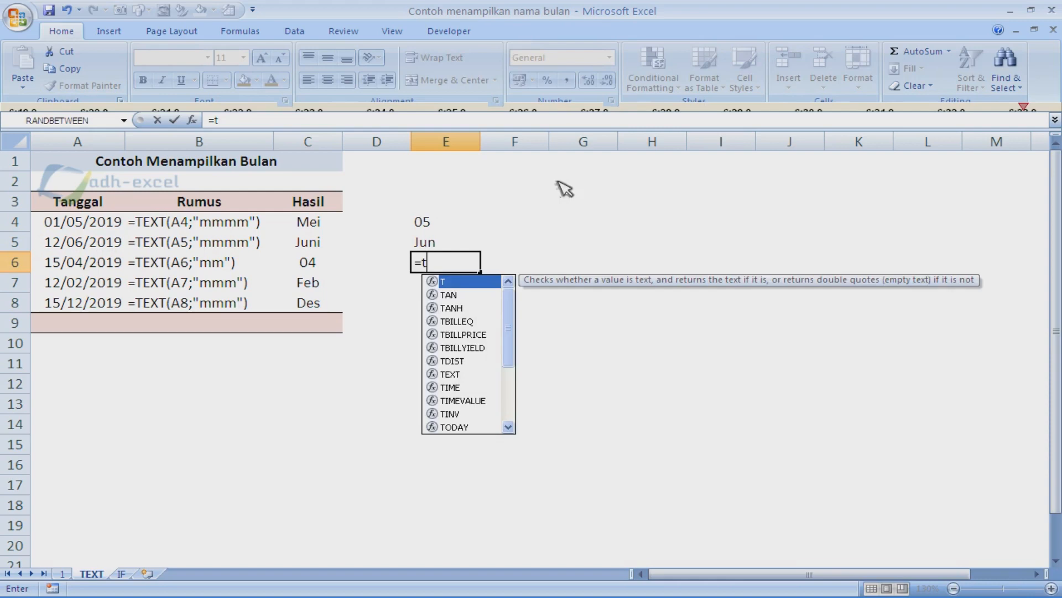
pyautogui.write('e')
pyautogui.press('Tab')
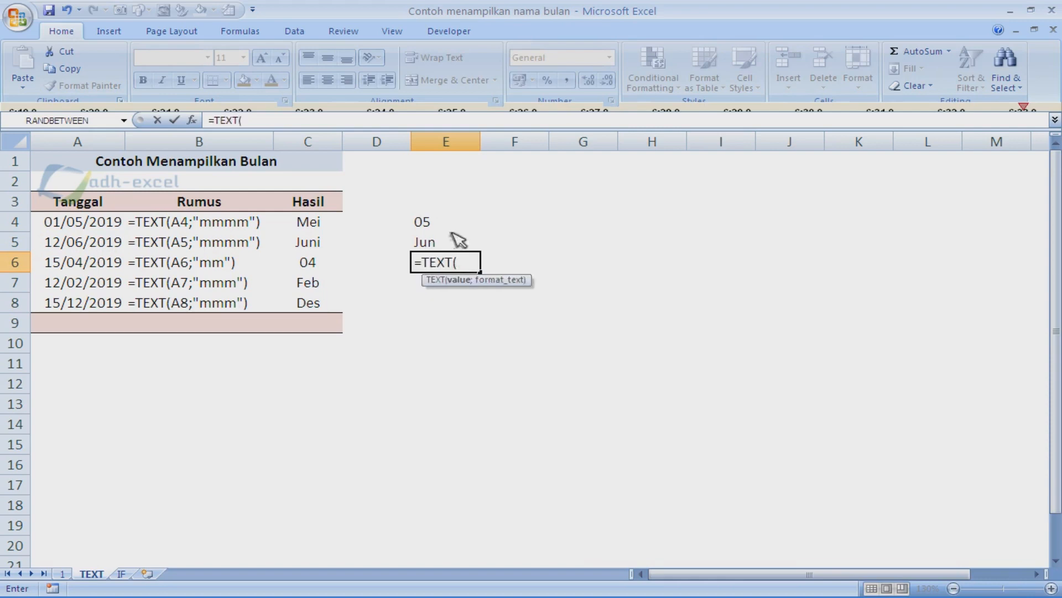
pyautogui.click(96, 264)
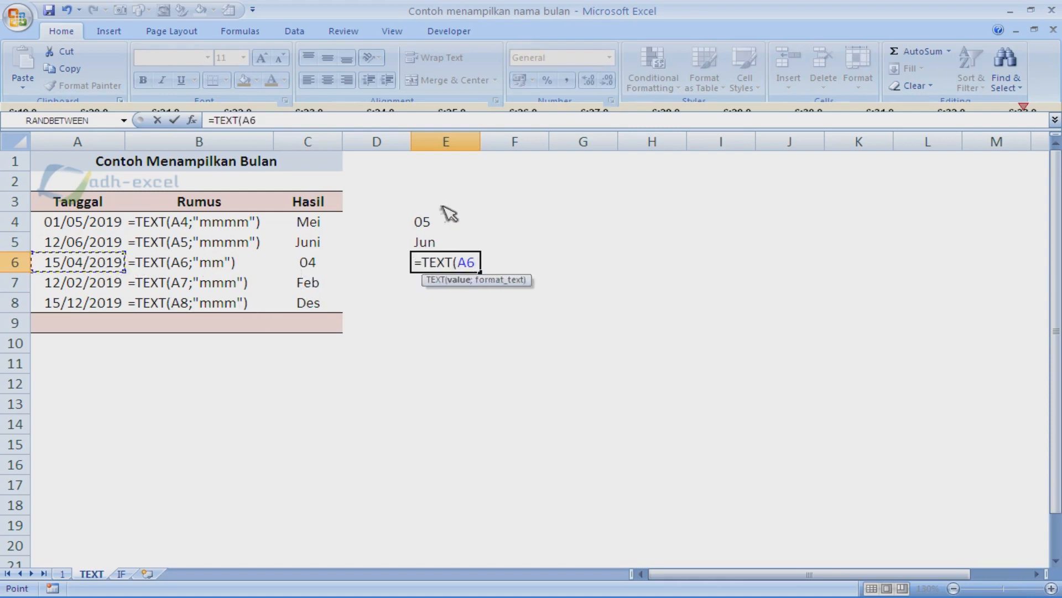
pyautogui.write(';"mm')
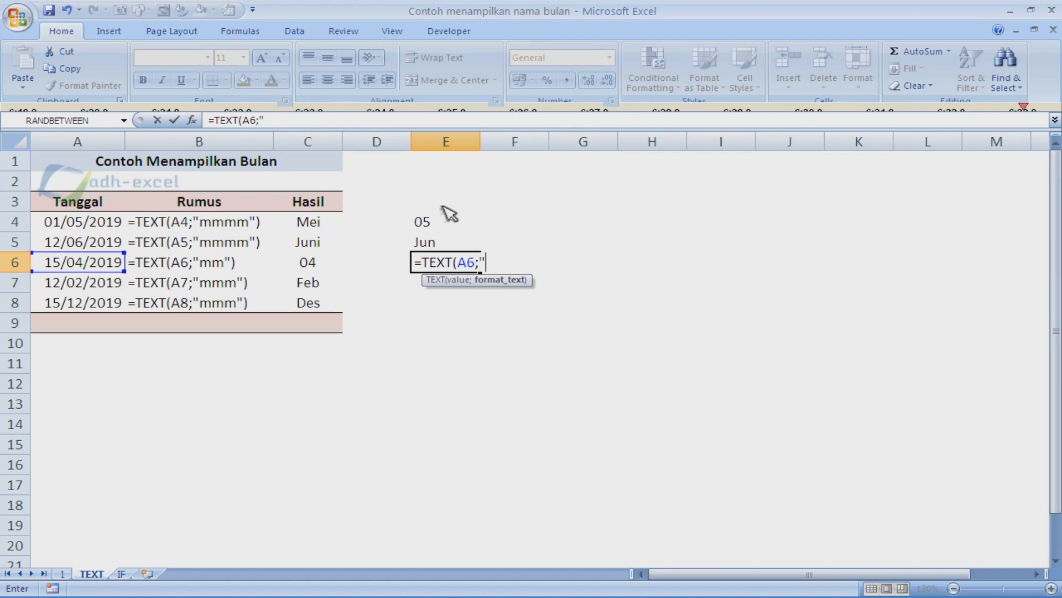
pyautogui.write('mm"')
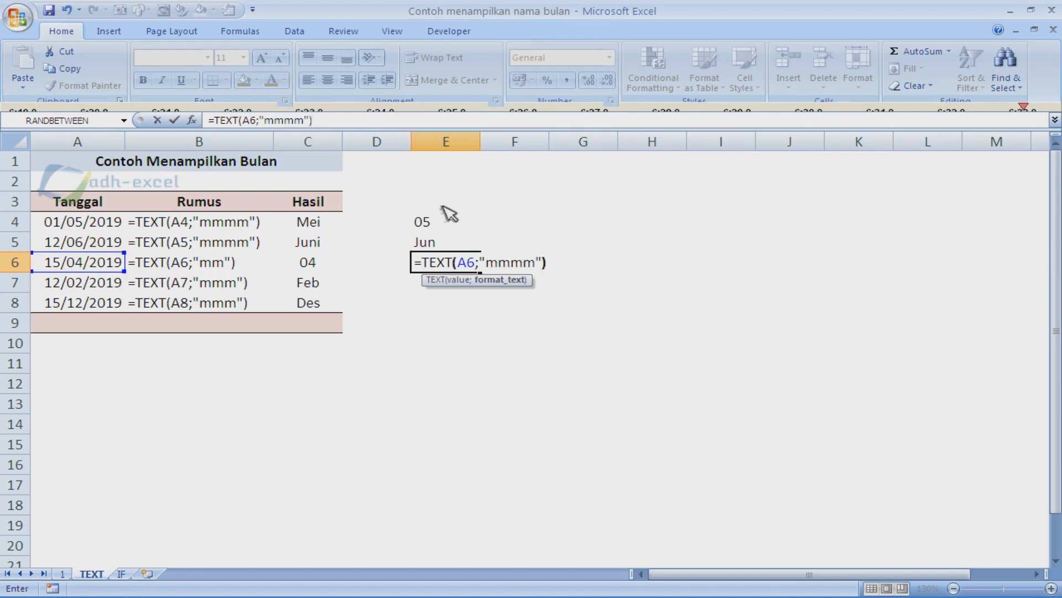
pyautogui.press('Return')
pyautogui.press('Up')
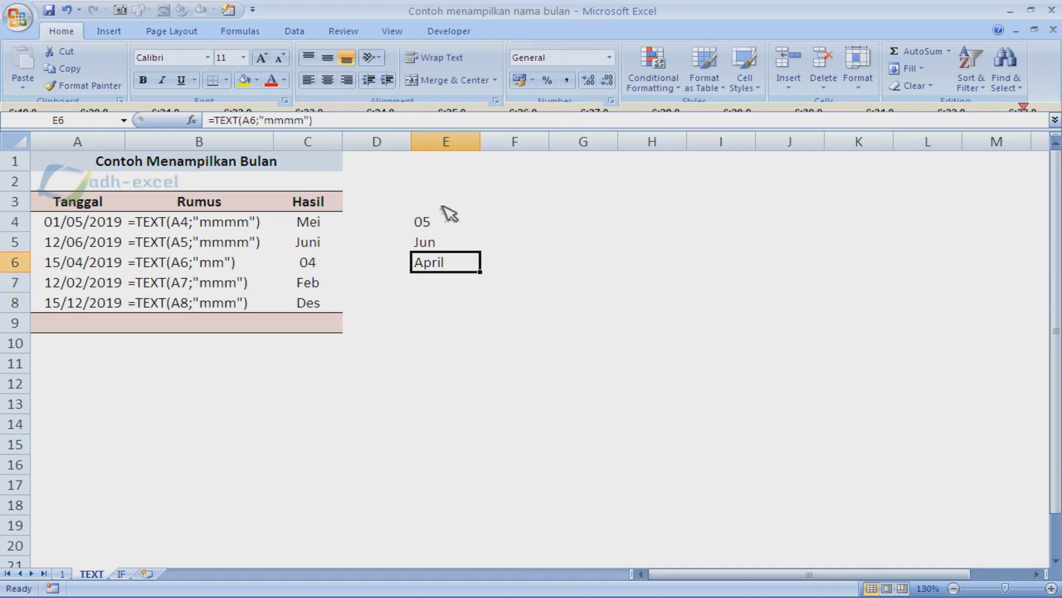
pyautogui.press('F2')
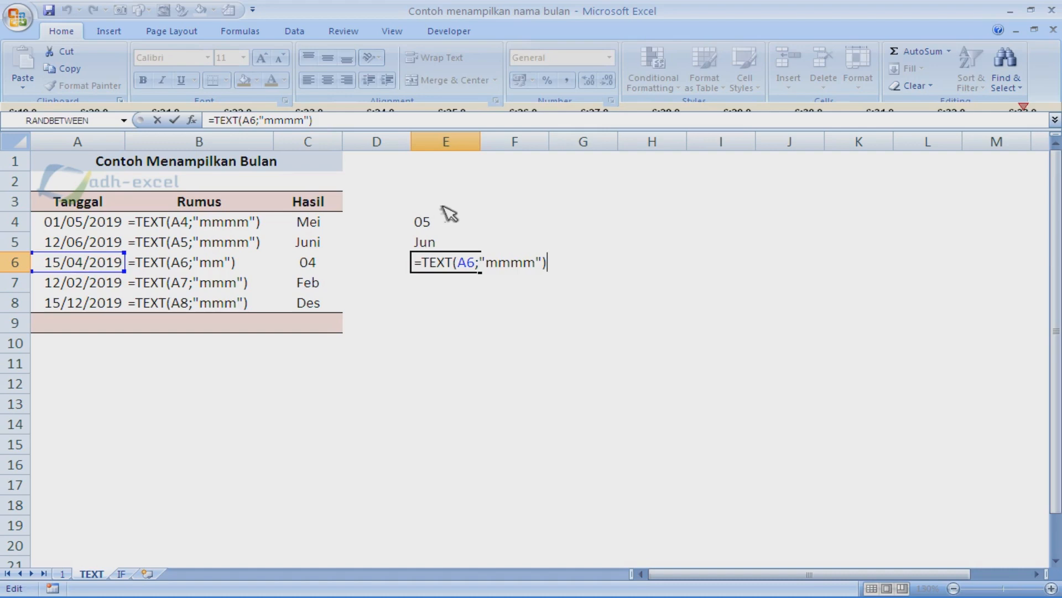
pyautogui.hotkey('ctrl', 'Return')
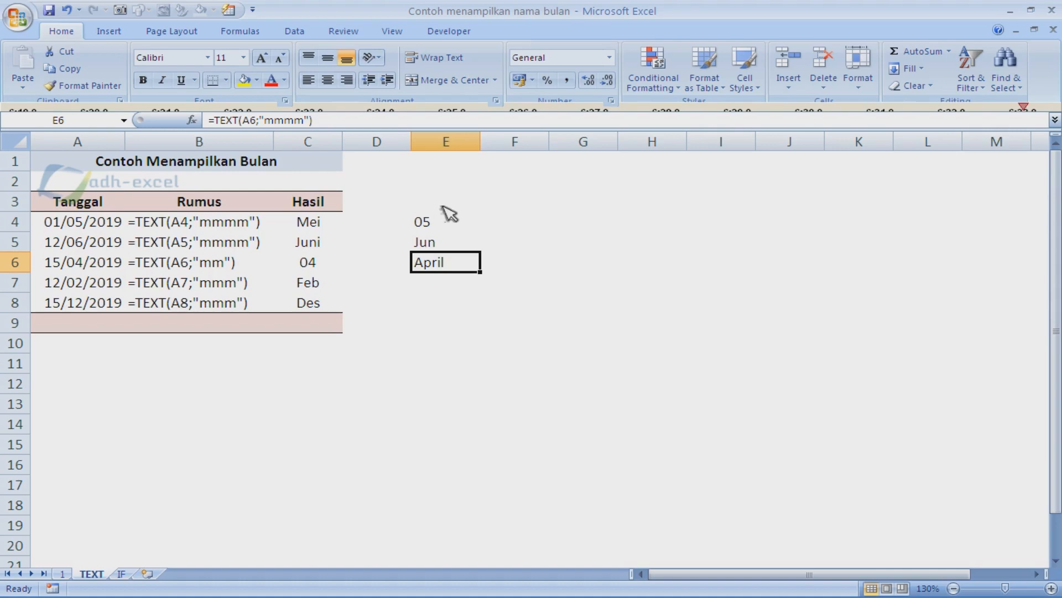
# Switch to the IF sheet and select the empty cell E4 beside the date table
pyautogui.click(125, 575)
pyautogui.click(505, 254)
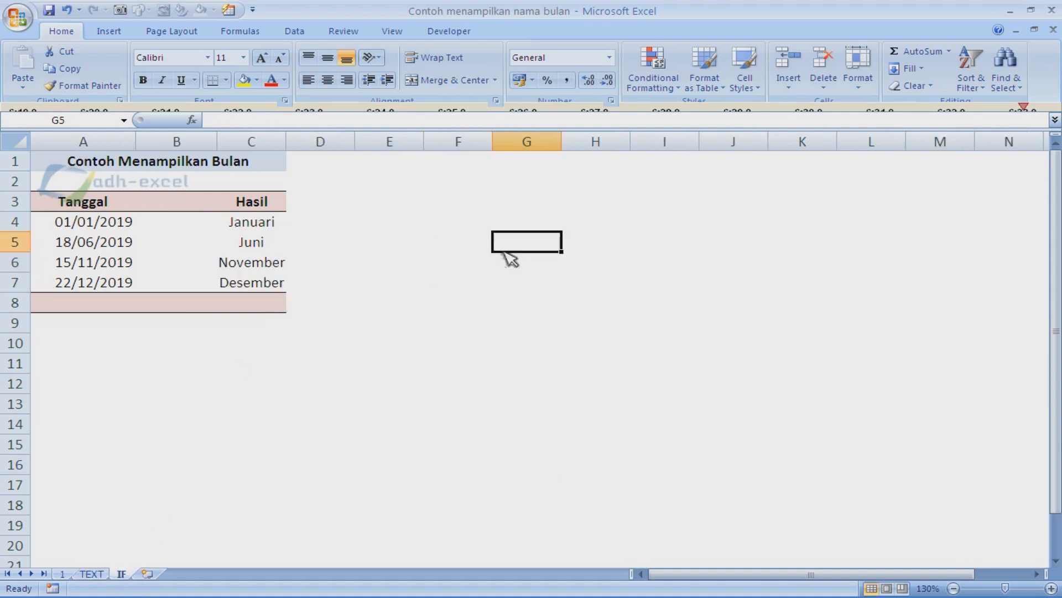
pyautogui.press('Left')
pyautogui.press('Left')
pyautogui.press('Left')
pyautogui.press('Left')
pyautogui.press('Left')
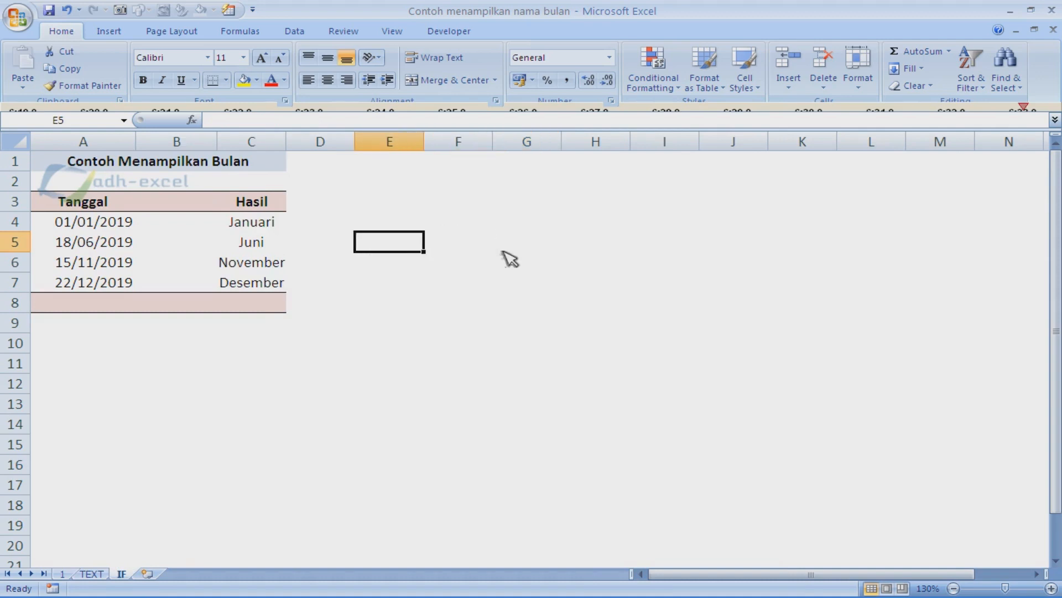
pyautogui.press('Right')
pyautogui.press('Up')
pyautogui.press('Right')
pyautogui.press('Right')
pyautogui.press('Right')
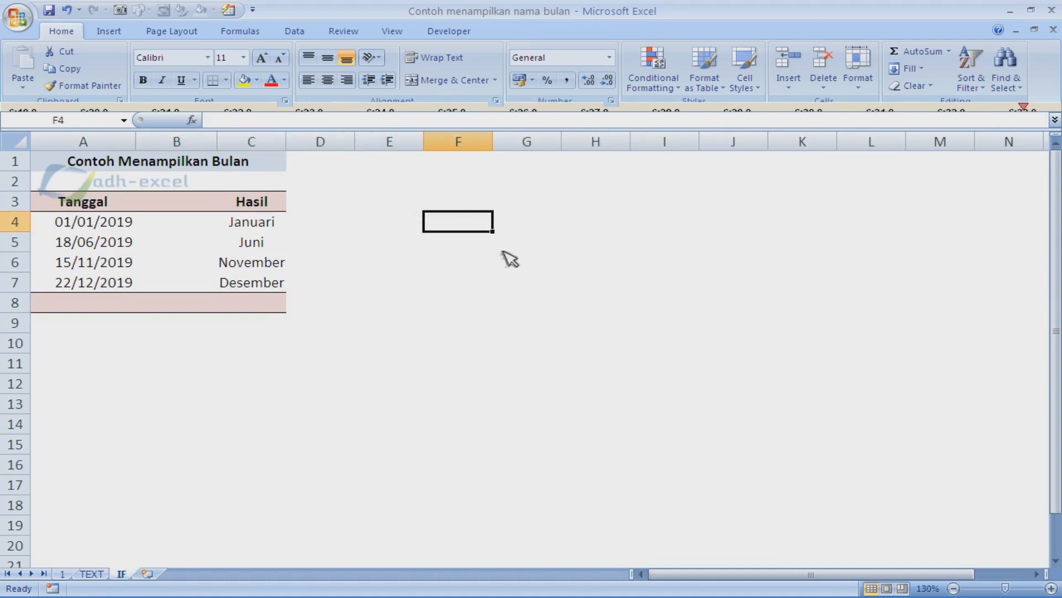
pyautogui.press('Left')
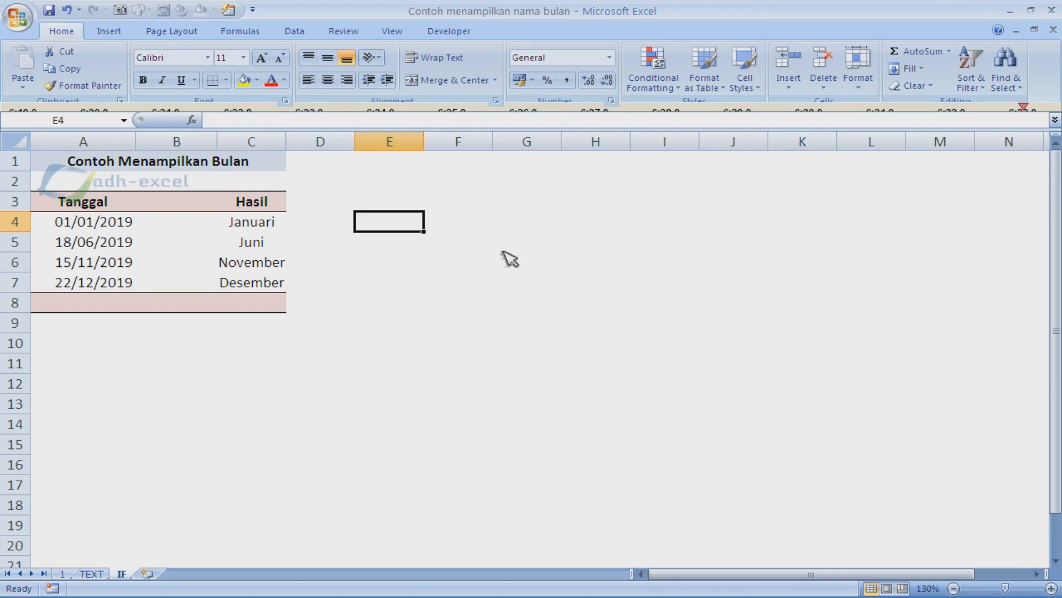
# Enter the formula =MONTH(A4) in cell E4
pyautogui.write('=mon')
pyautogui.press('Tab')
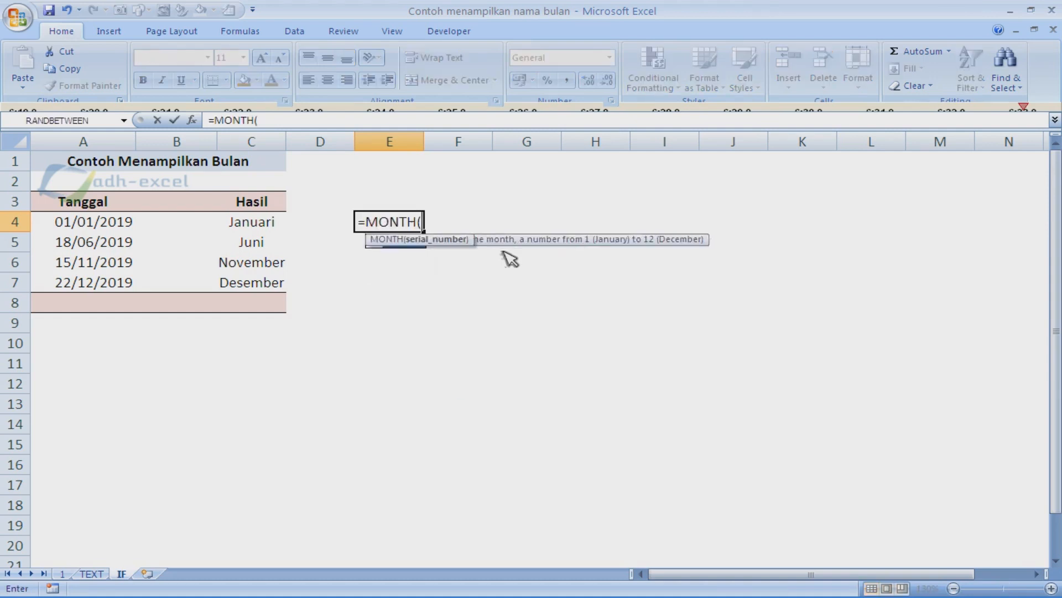
pyautogui.click(118, 229)
pyautogui.write(')')
pyautogui.press('Return')
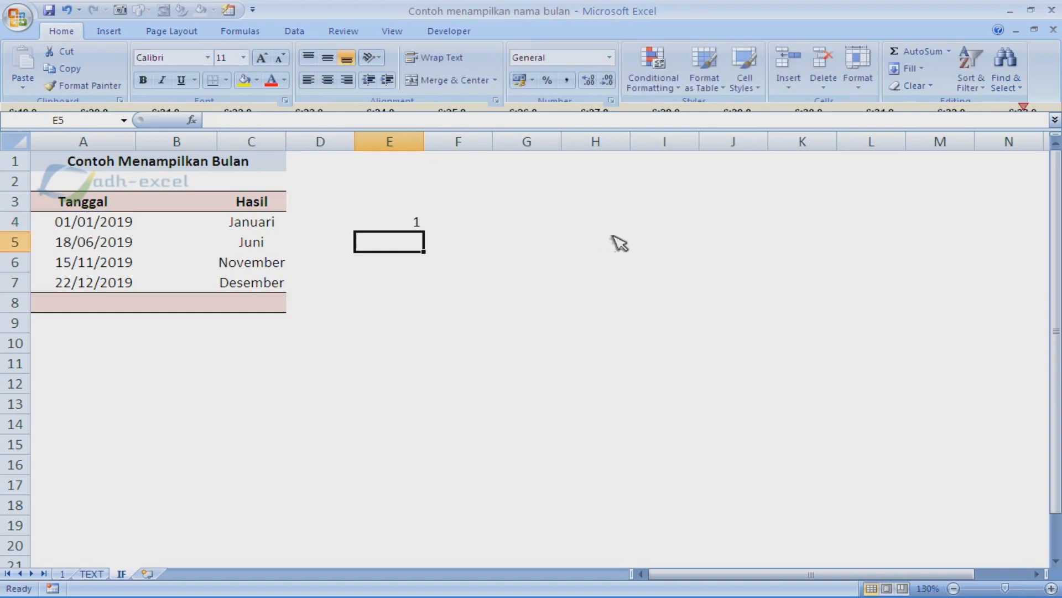
pyautogui.press('Up')
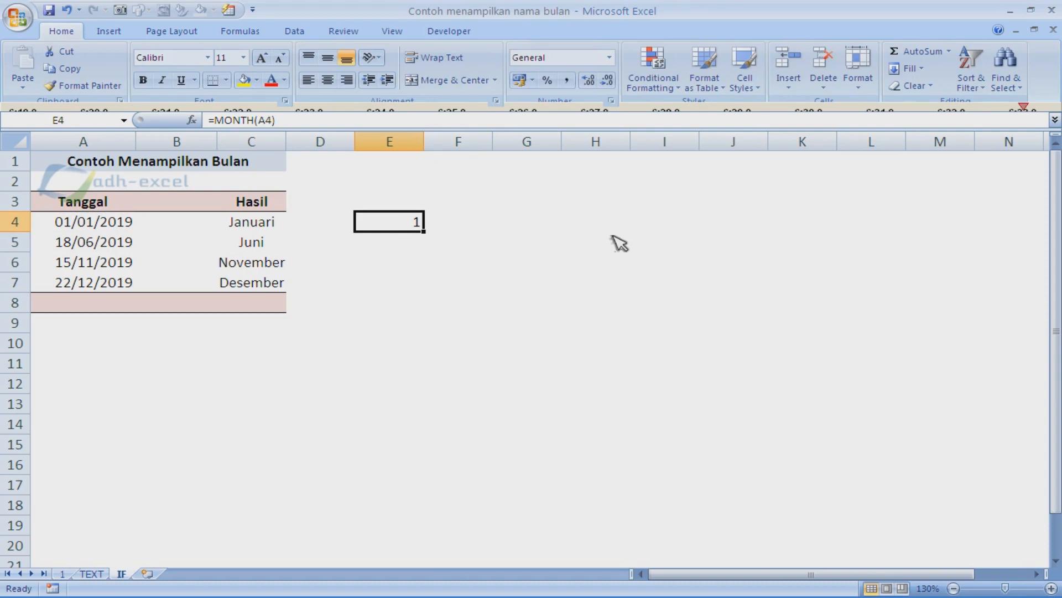
# Copy the MONTH formula from E4 down to cells E5, E6 and E7
pyautogui.click(98, 221)
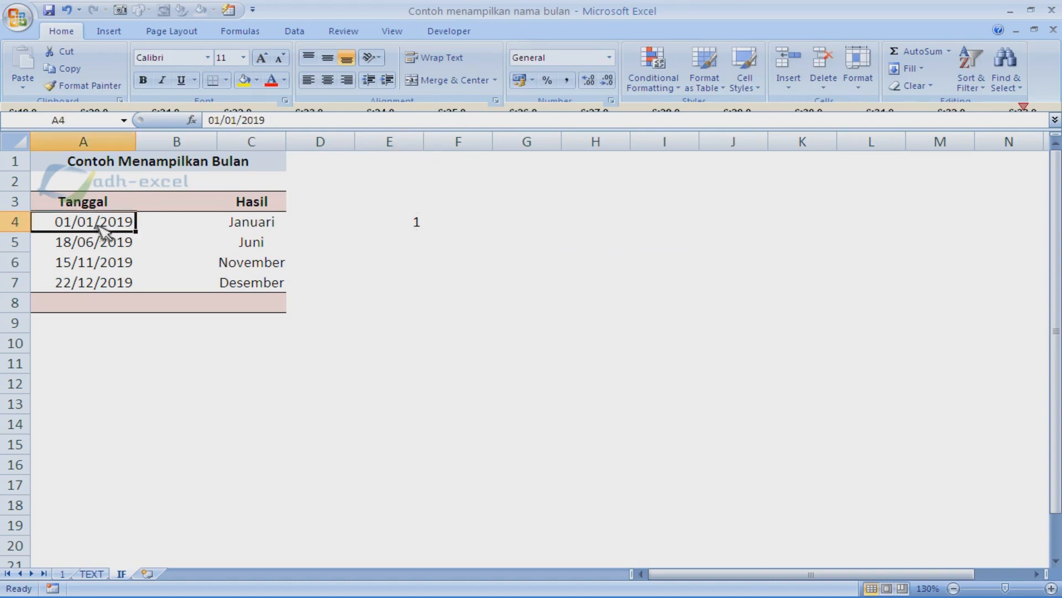
pyautogui.click(412, 224)
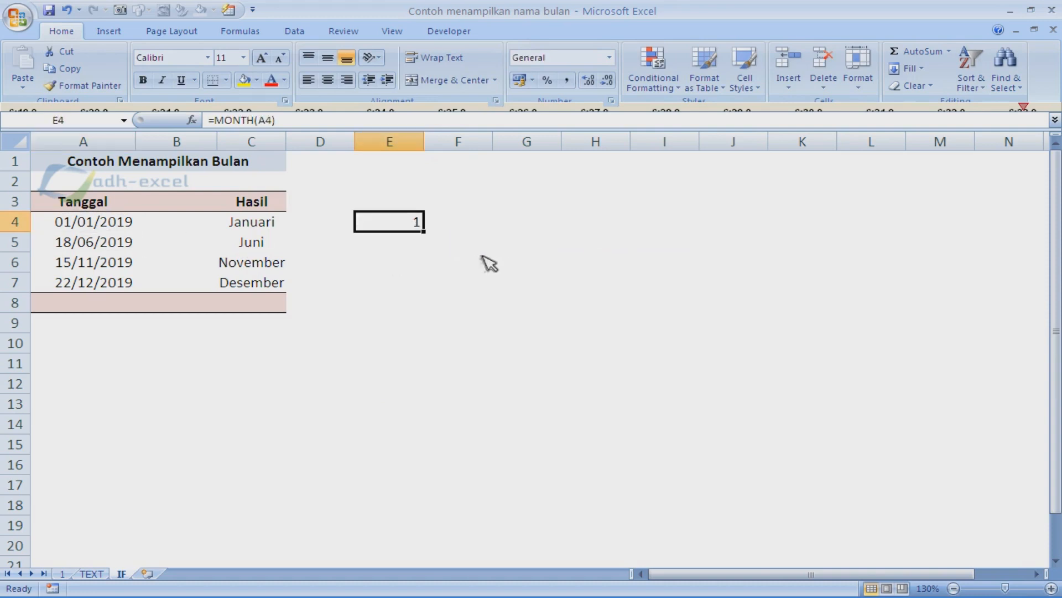
pyautogui.hotkey('ctrl', 'c')
pyautogui.press('Down')
pyautogui.press('Return')
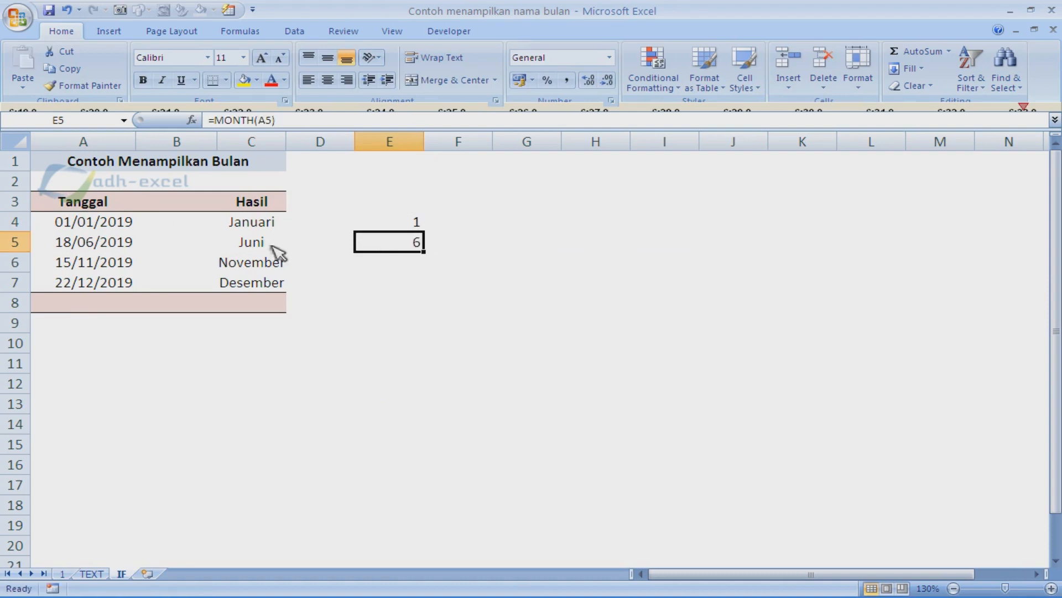
pyautogui.click(123, 243)
pyautogui.click(418, 247)
pyautogui.hotkey('ctrl', 'c')
pyautogui.press('Down')
pyautogui.press('Return')
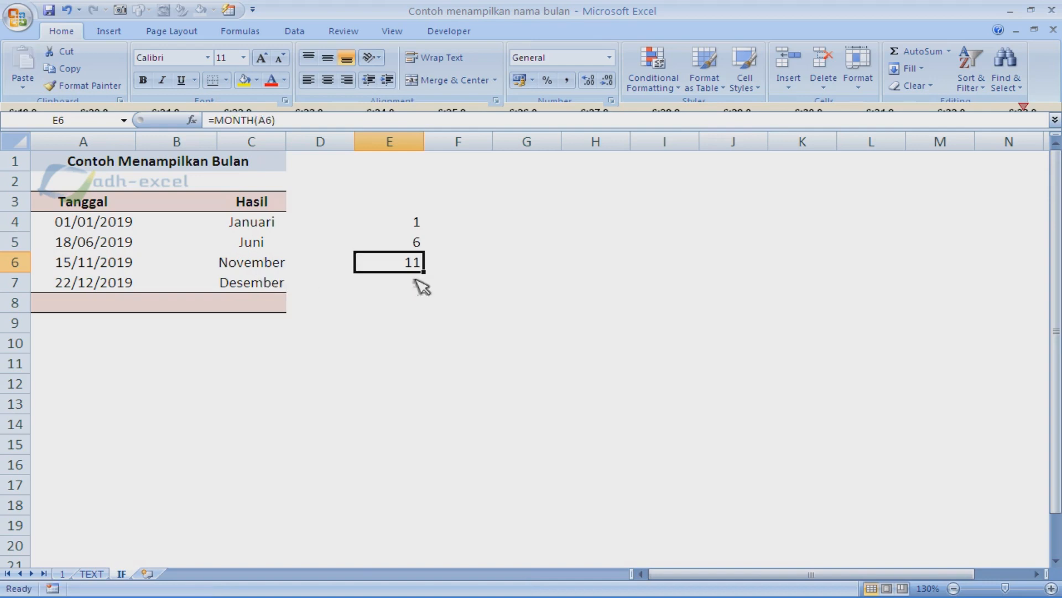
pyautogui.hotkey('ctrl', 'c')
pyautogui.click(422, 286)
pyautogui.press('Return')
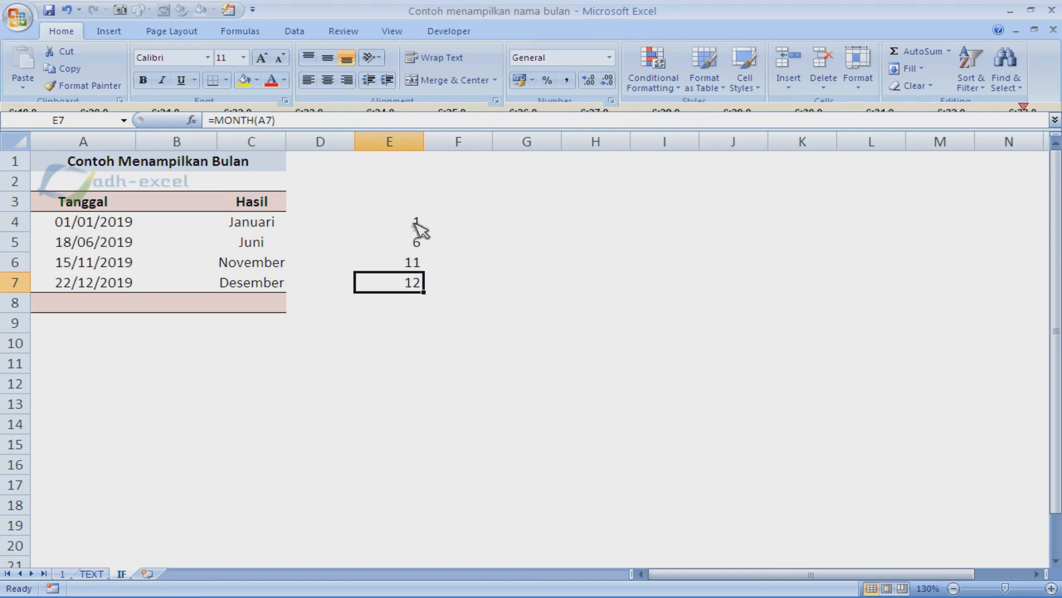
# Examine the nested IF formula in C4 and the MONTH formula in E4, and select the empty cell F4
pyautogui.click(282, 221)
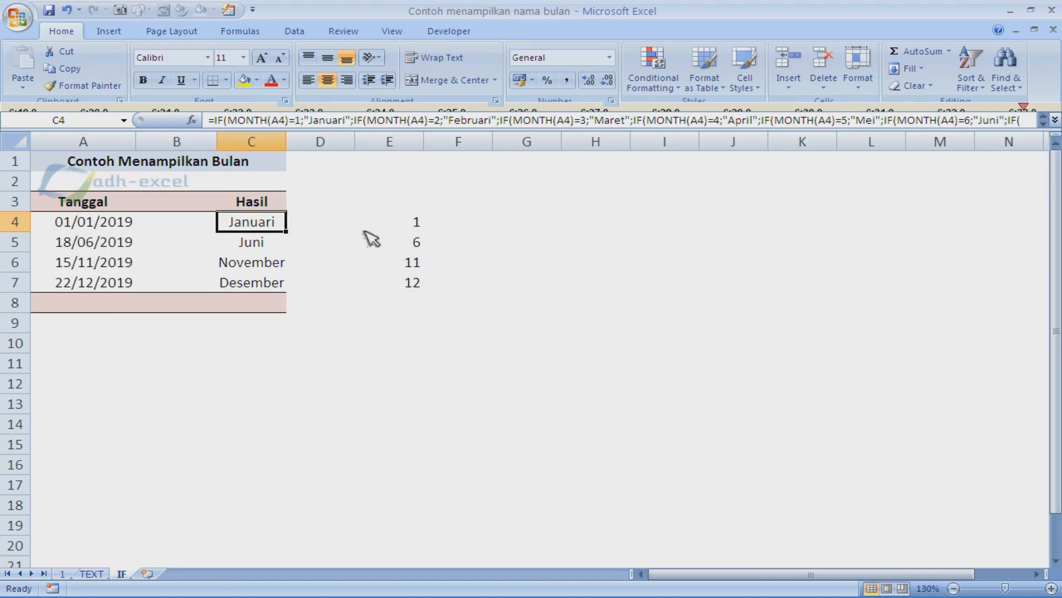
pyautogui.click(412, 224)
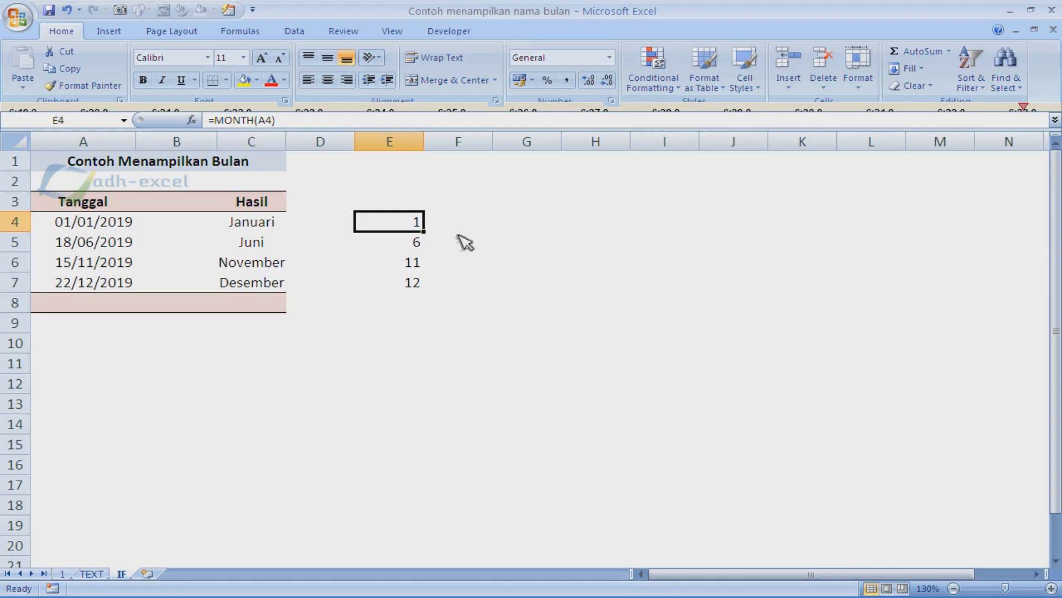
pyautogui.press('Left')
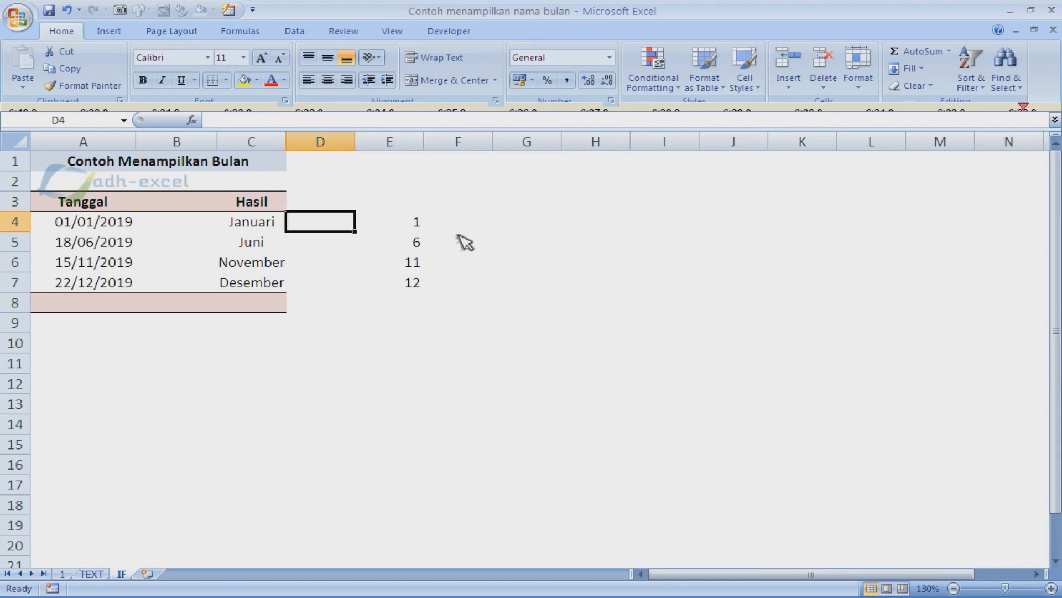
pyautogui.press('Left')
pyautogui.press('F2')
pyautogui.press('Tab')
pyautogui.press('Right')
pyautogui.press('Right')
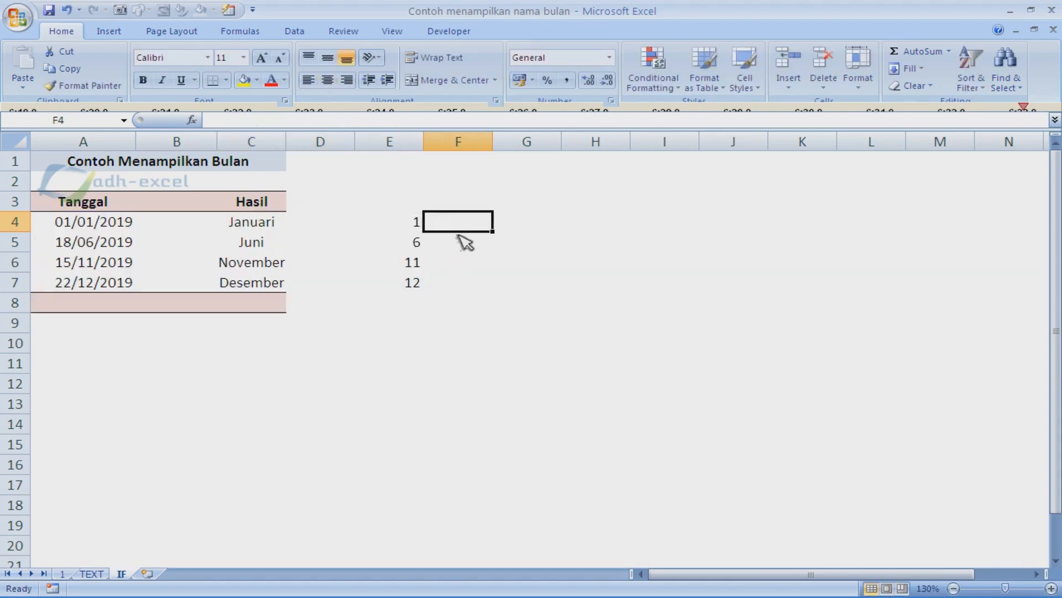
pyautogui.write('=')
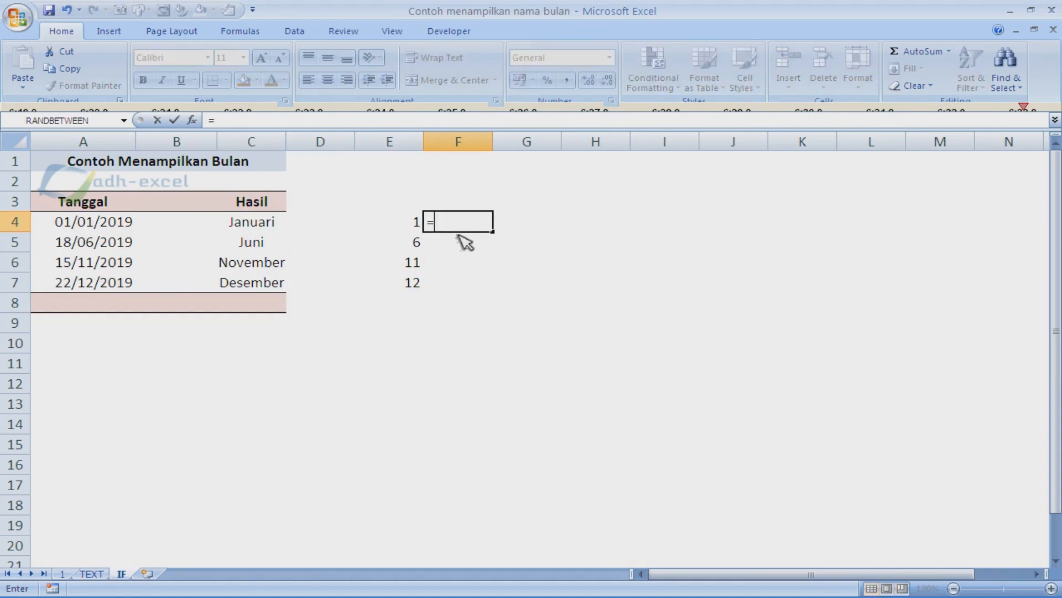
pyautogui.press('Escape')
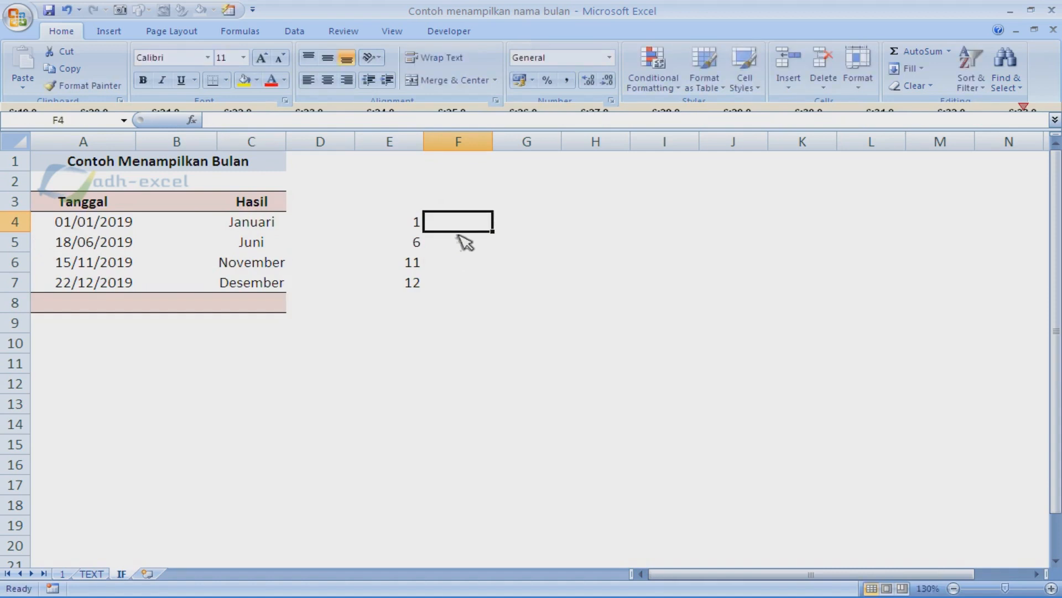
pyautogui.write('=')
pyautogui.press('Escape')
# Compare the month numbers in E4:E7 with the full nested IF formula in C4, leaving that formula unedited
pyautogui.press('Left')
pyautogui.hotkey('shift', 'Down')
pyautogui.hotkey('shift', 'Down')
pyautogui.hotkey('shift', 'Down')
pyautogui.press('Right')
pyautogui.press('Left')
pyautogui.press('Left')
pyautogui.press('Left')
pyautogui.press('F2')
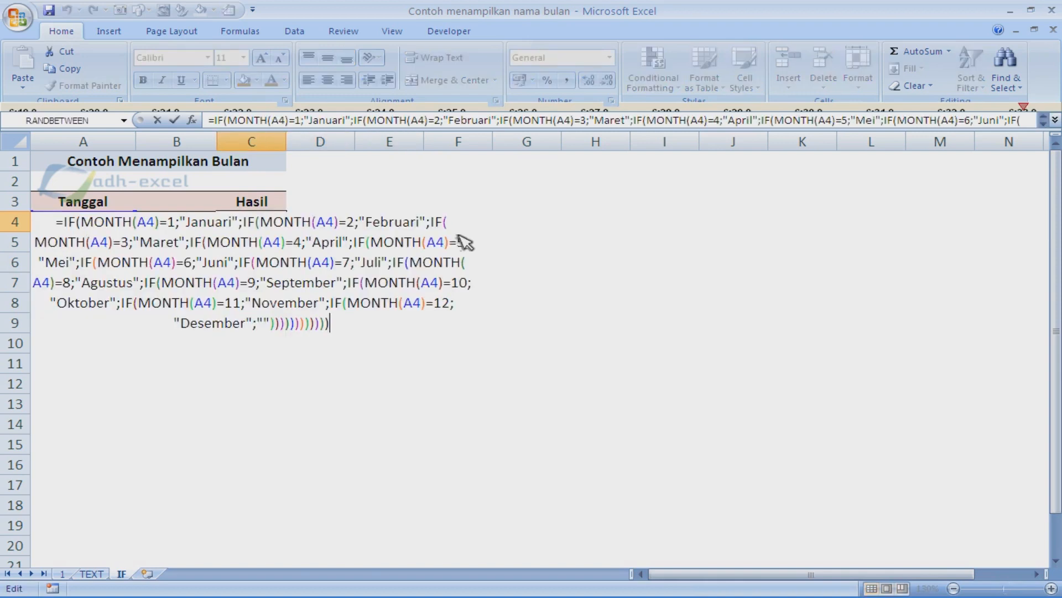
pyautogui.press('Escape')
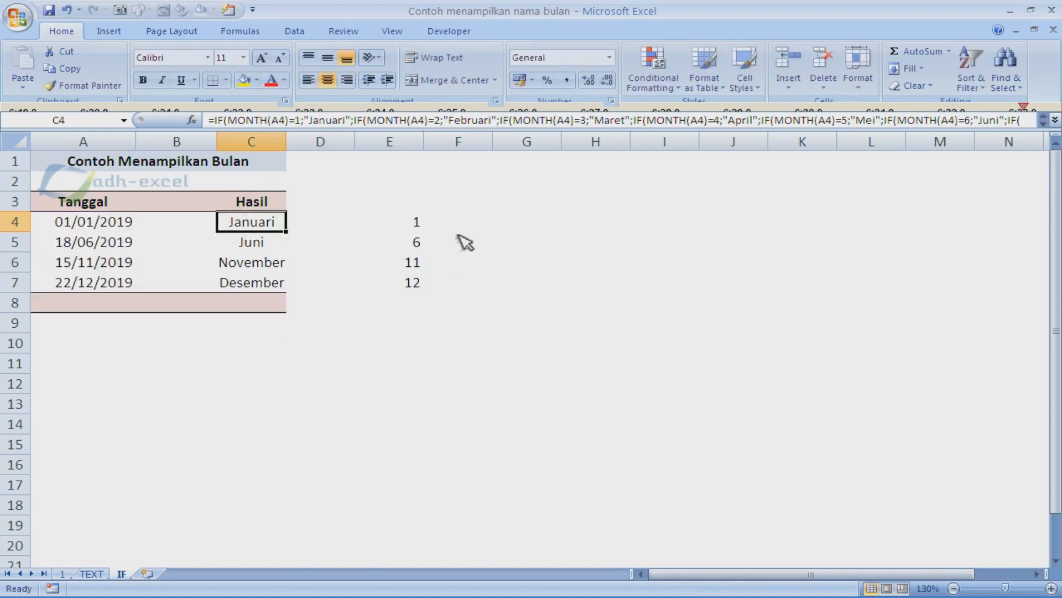
# Enter the formula =IF(E4=1;"Januari";"") in cell F4
pyautogui.press('Right')
pyautogui.press('Right')
pyautogui.press('Right')
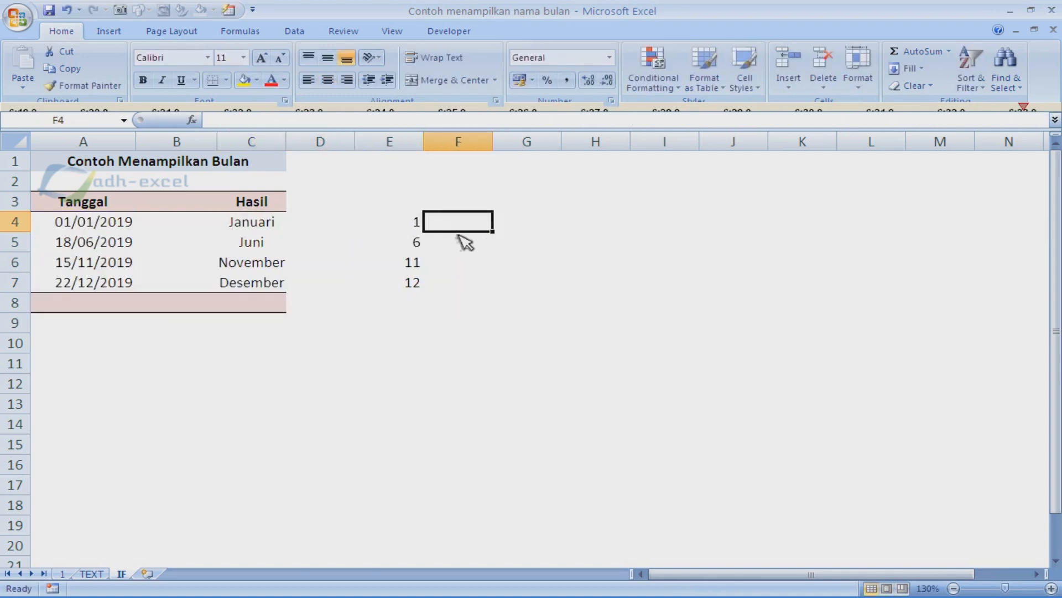
pyautogui.write('=if(')
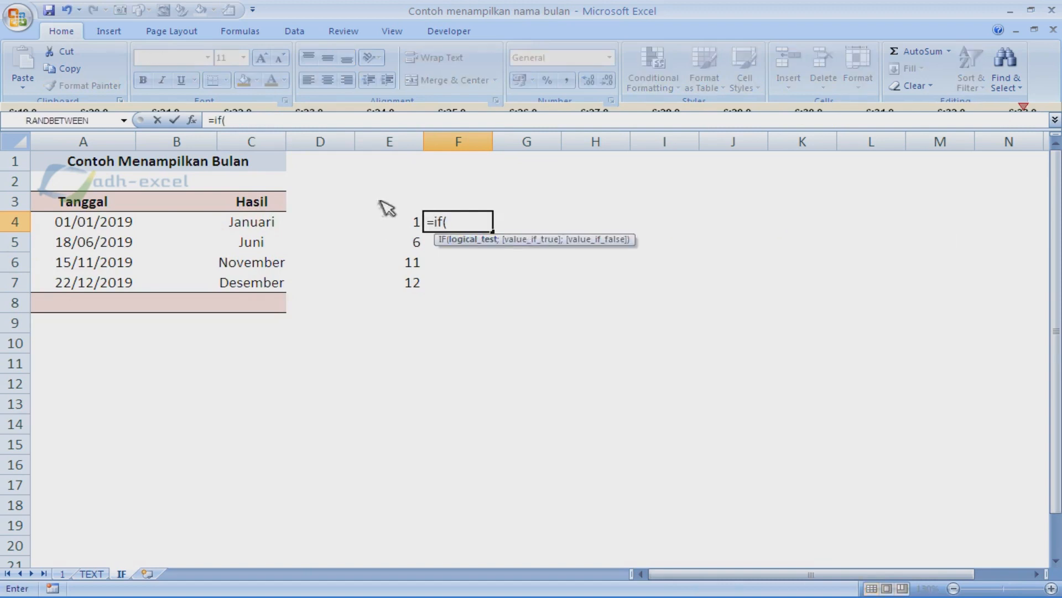
pyautogui.click(419, 221)
pyautogui.write('=1;')
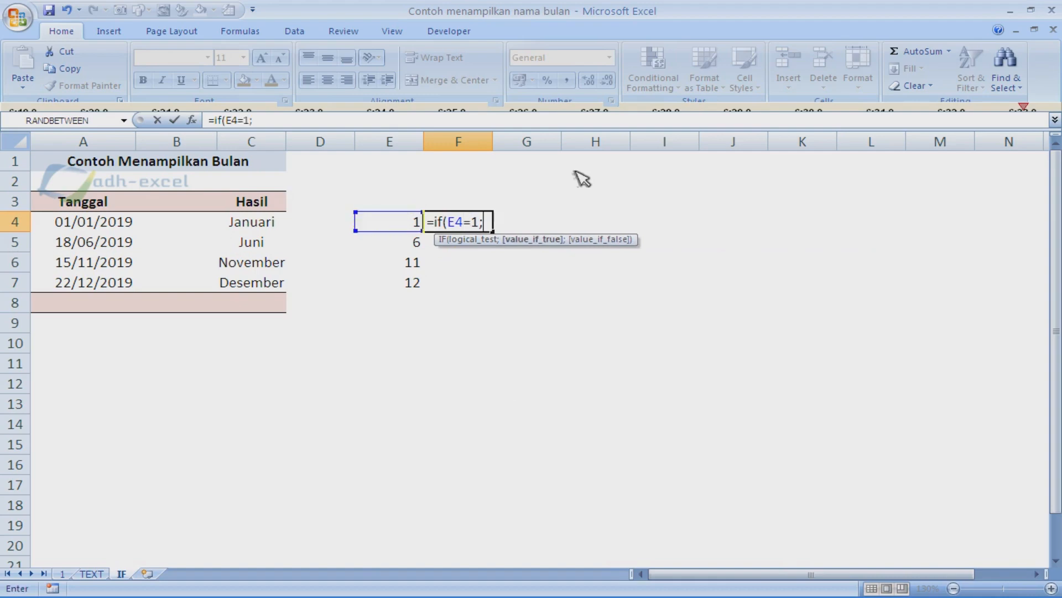
pyautogui.write('"Januar')
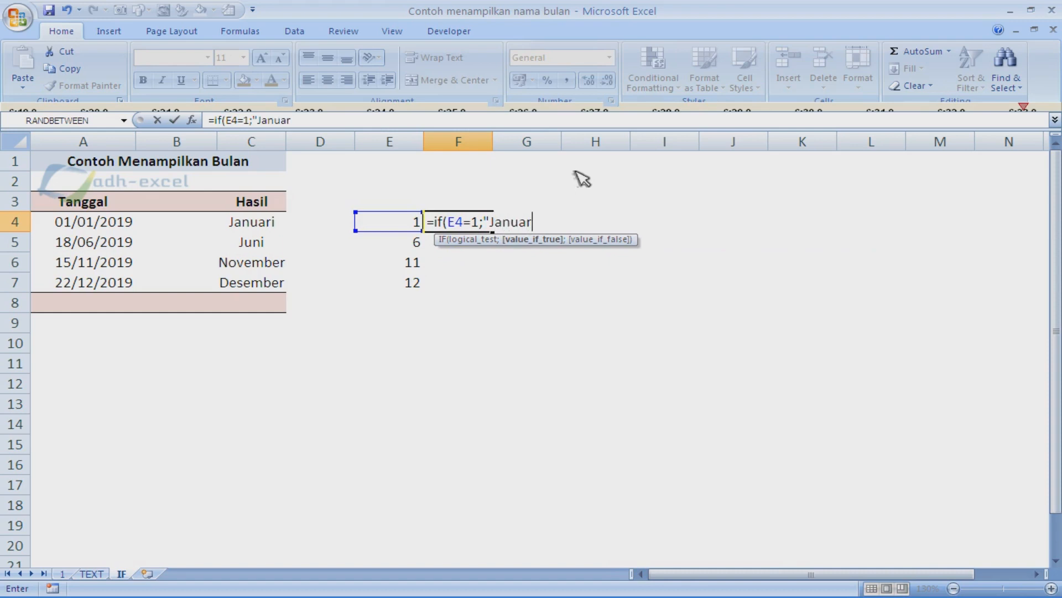
pyautogui.write('i";')
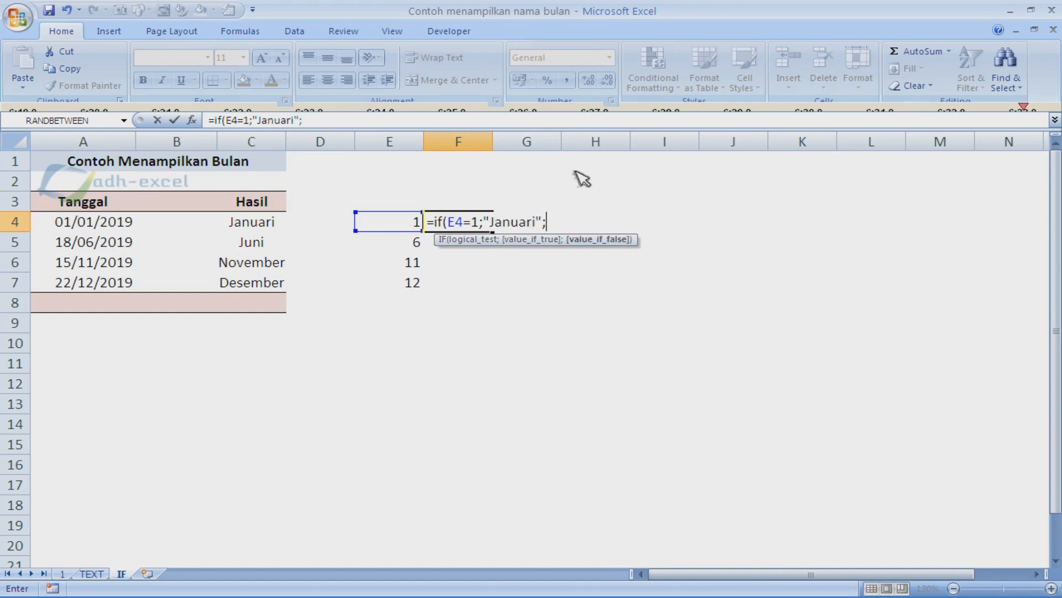
pyautogui.write('"")')
pyautogui.press('Return')
pyautogui.press('Up')
pyautogui.press('Left')
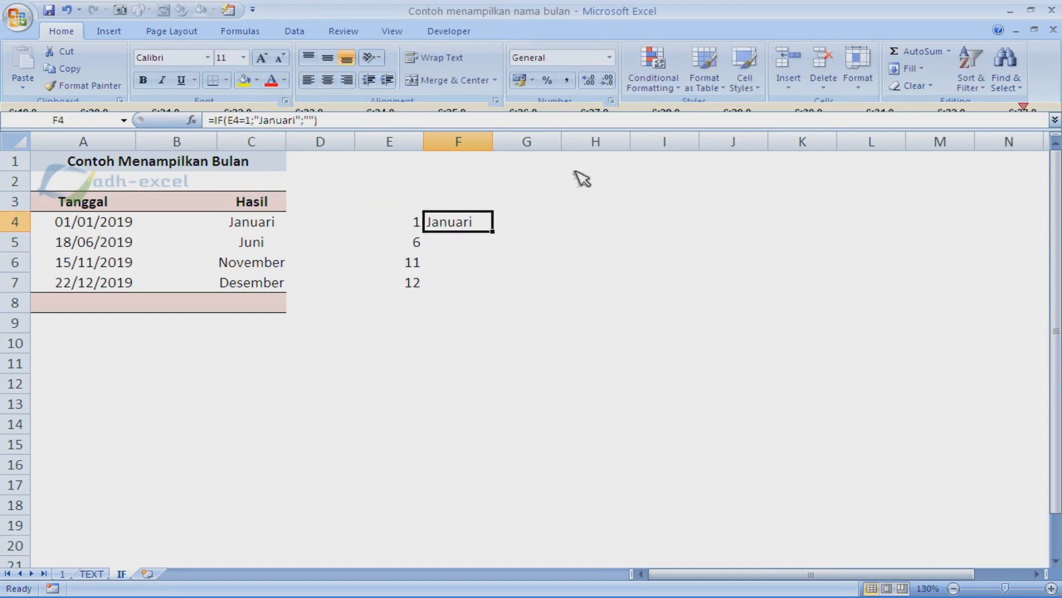
# Replace the formula in F4, starting with an IF that tests MONTH(A4)=1 and returns "Januari" when true
pyautogui.press('Right')
pyautogui.write('=')
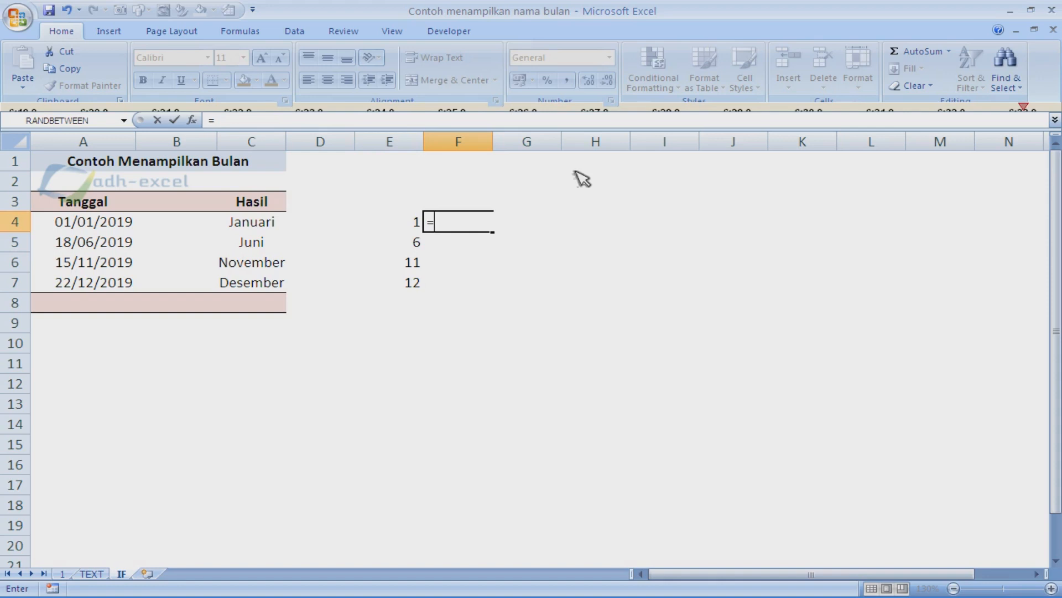
pyautogui.write('IF(')
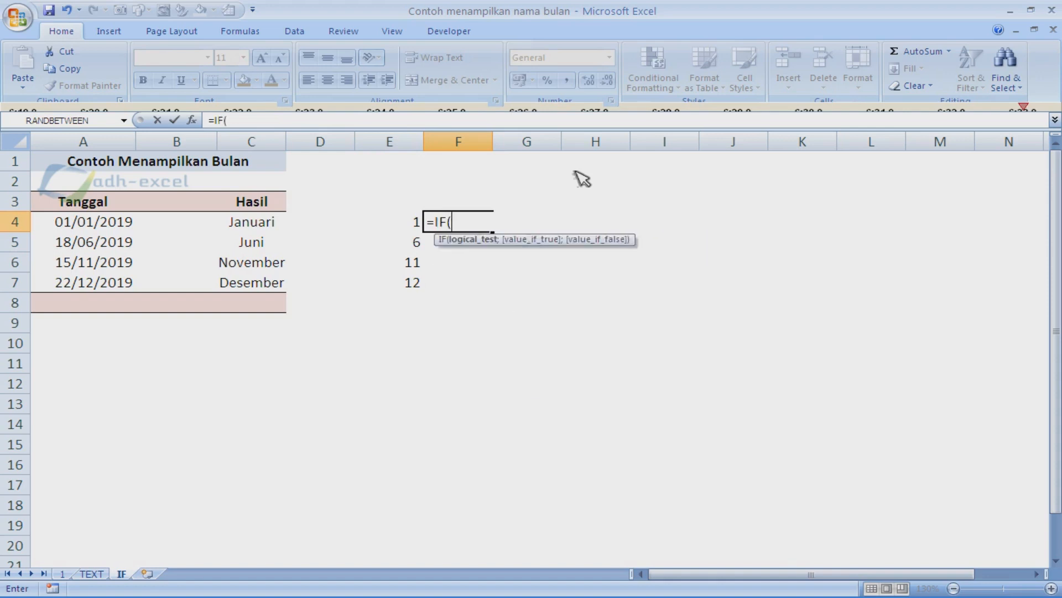
pyautogui.write('MON')
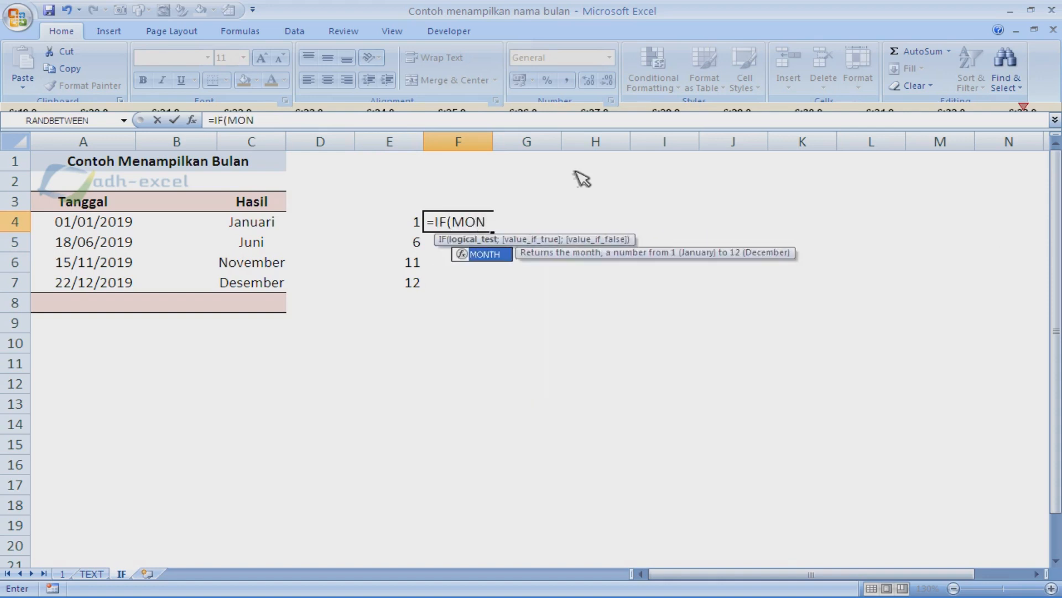
pyautogui.press('Tab')
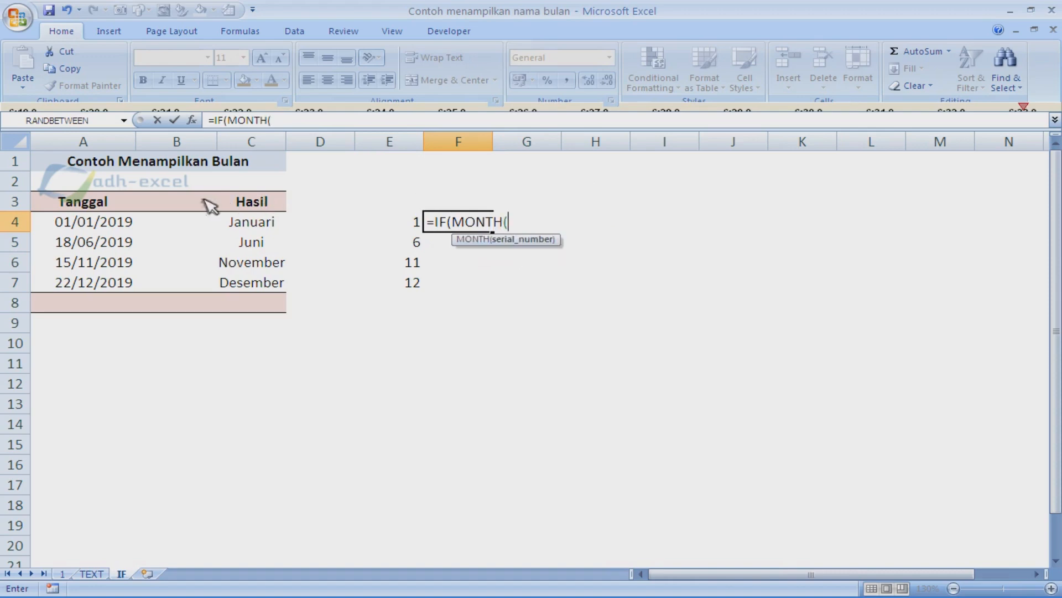
pyautogui.click(128, 219)
pyautogui.write(')')
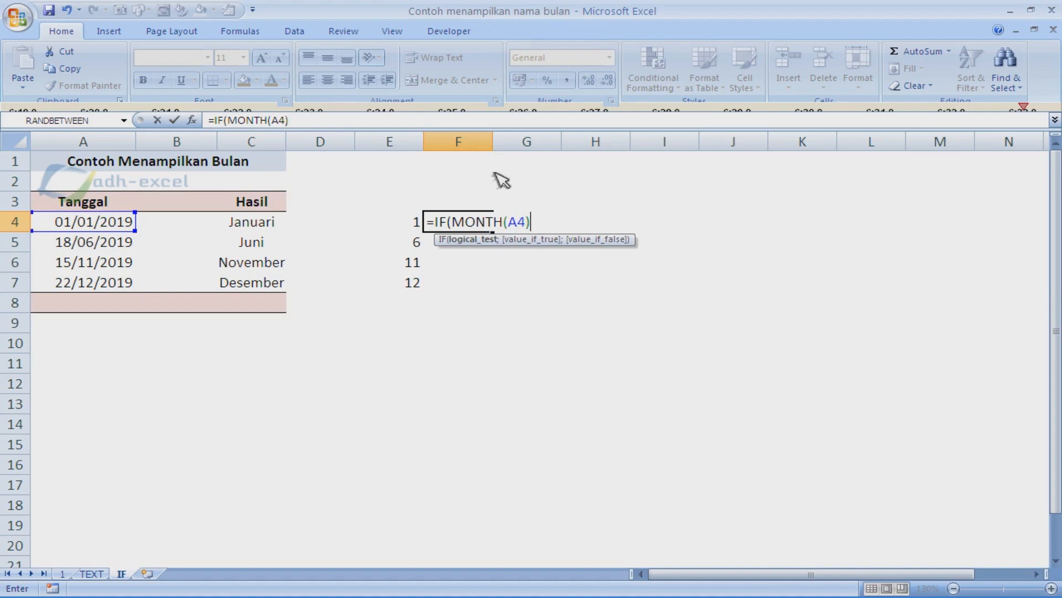
pyautogui.write('=1;')
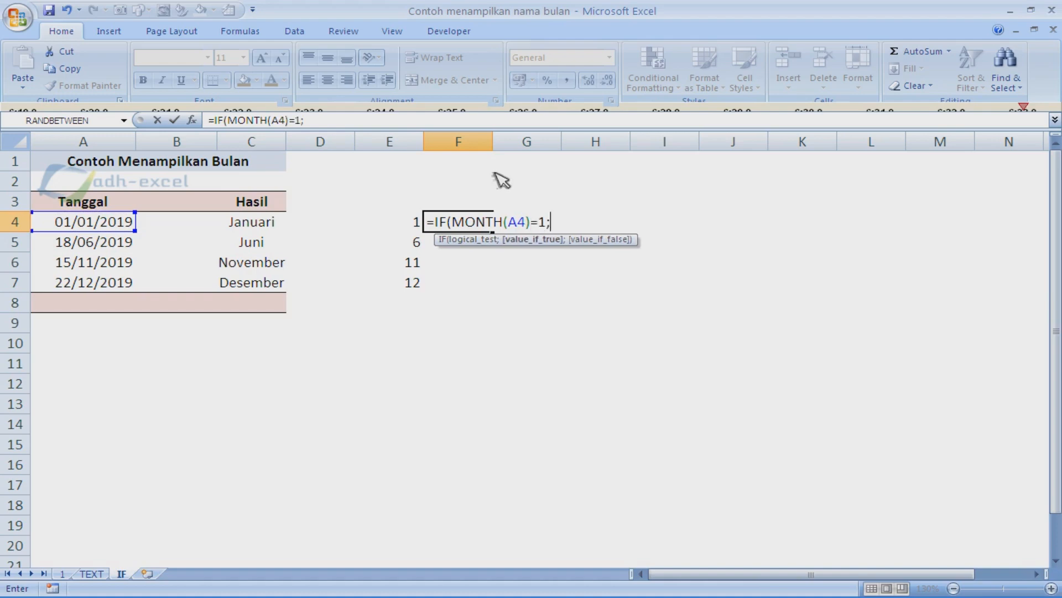
pyautogui.write('"Kanuari')
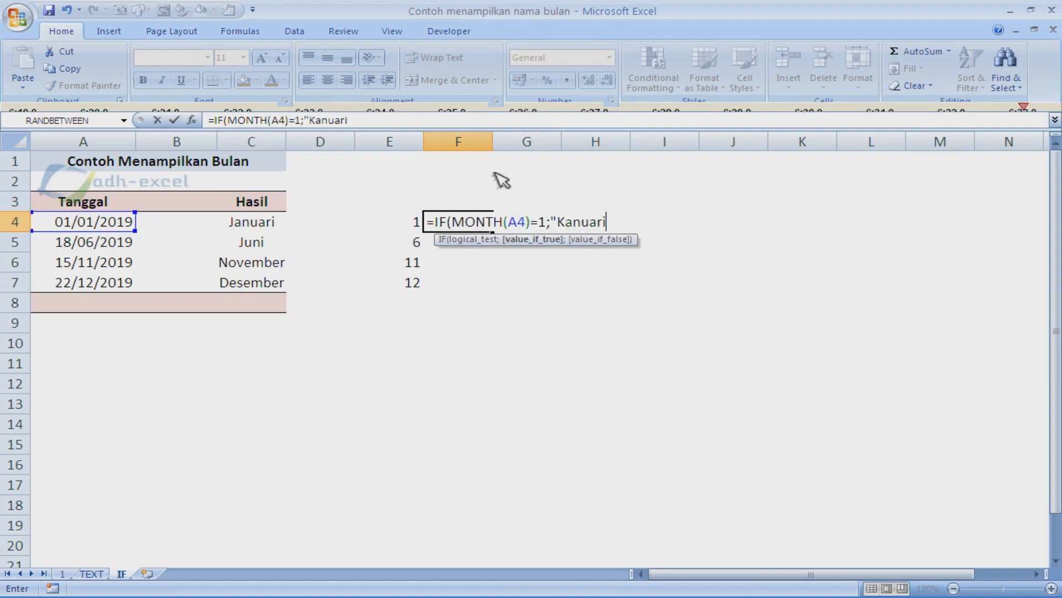
pyautogui.press('BackSpace')
pyautogui.press('BackSpace')
pyautogui.press('BackSpace')
pyautogui.press('BackSpace')
pyautogui.press('BackSpace')
pyautogui.press('BackSpace')
pyautogui.press('BackSpace')
pyautogui.write('Januari";')
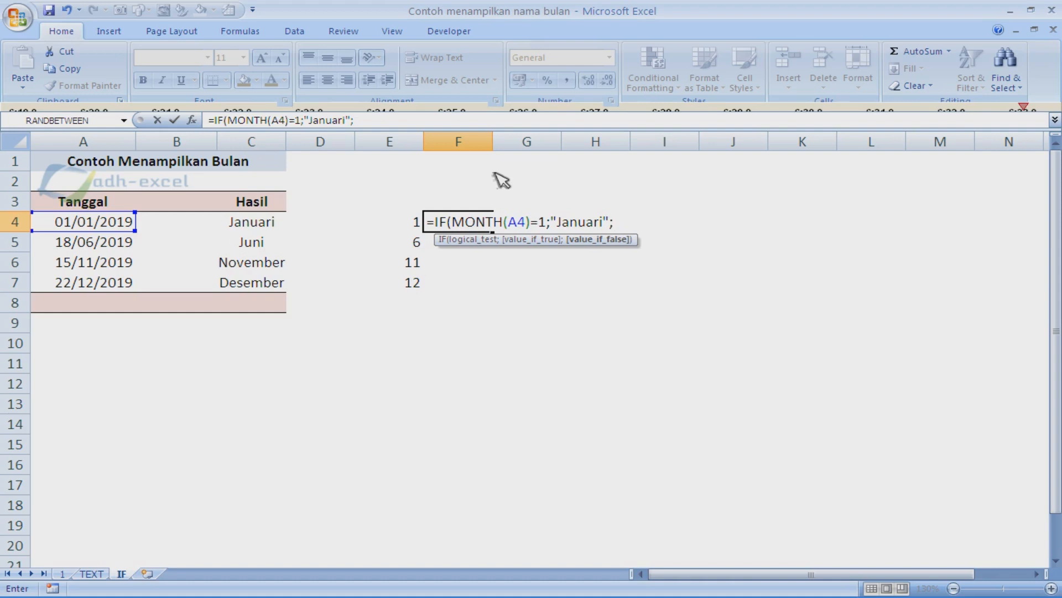
# Nest IF(MONTH(A4)=2;"Februari";"") as the false result of the IF in F4 and complete the formula
pyautogui.write('if(')
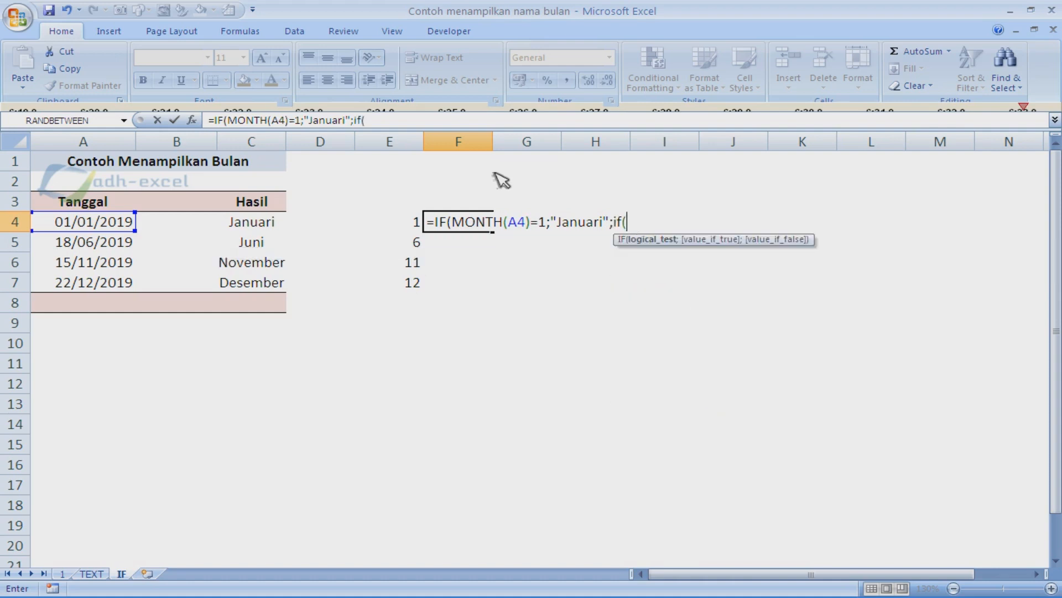
pyautogui.click(97, 224)
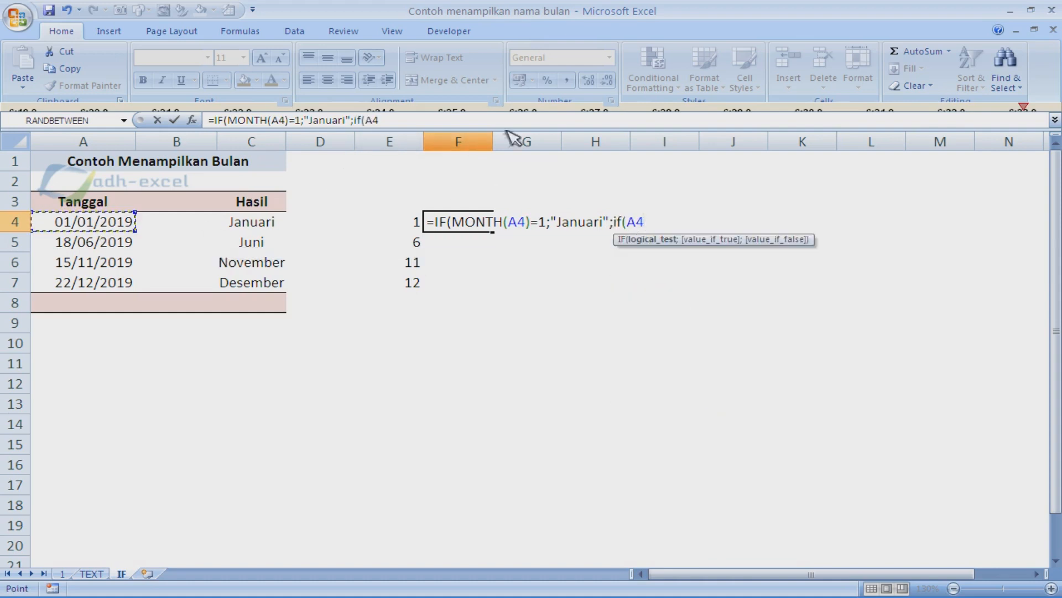
pyautogui.write(';')
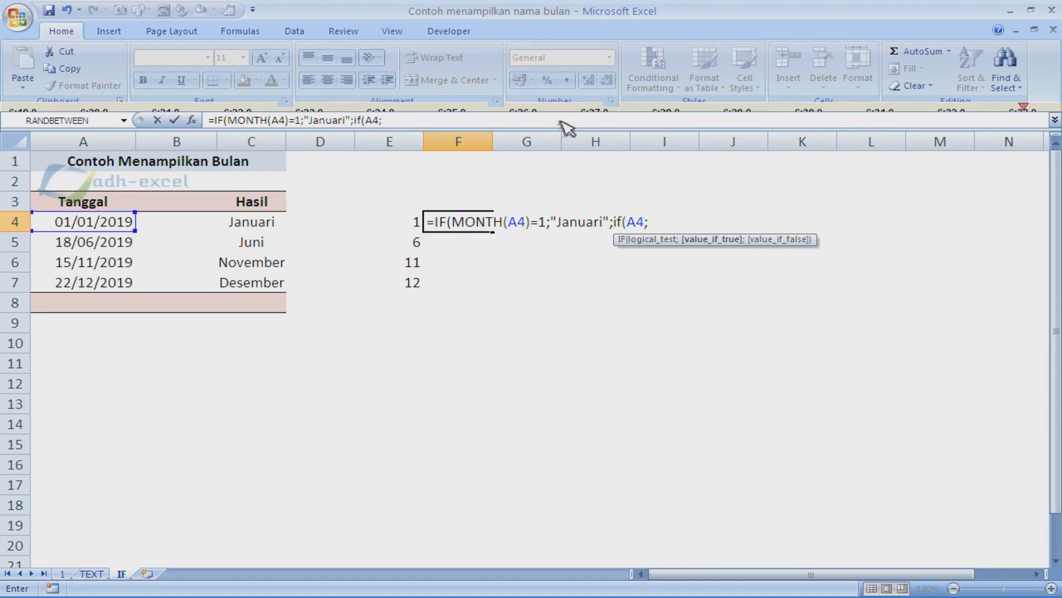
pyautogui.press('BackSpace')
pyautogui.press('BackSpace')
pyautogui.press('BackSpace')
pyautogui.write('mon')
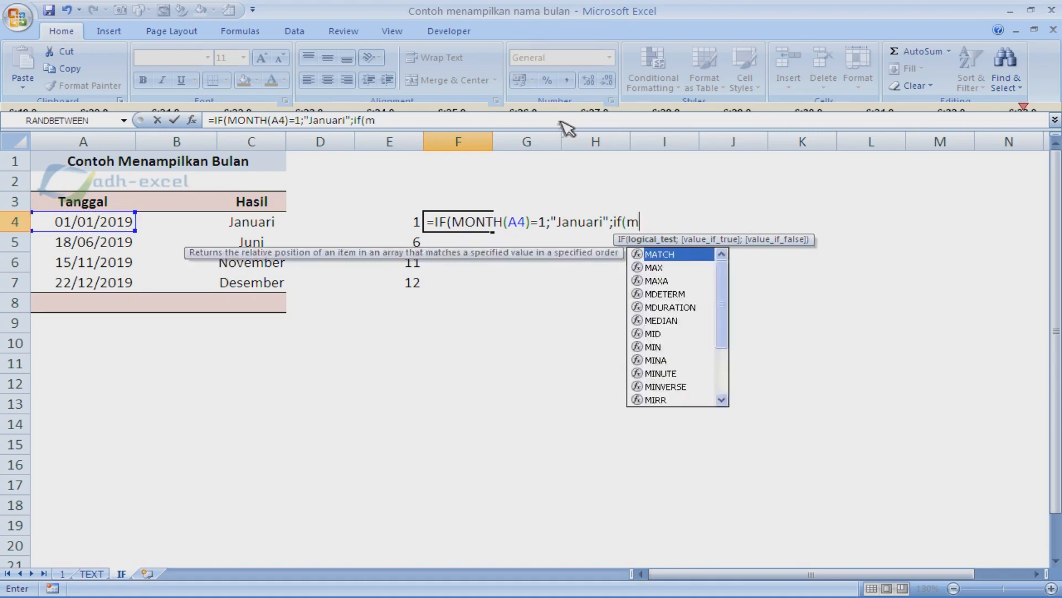
pyautogui.press('Tab')
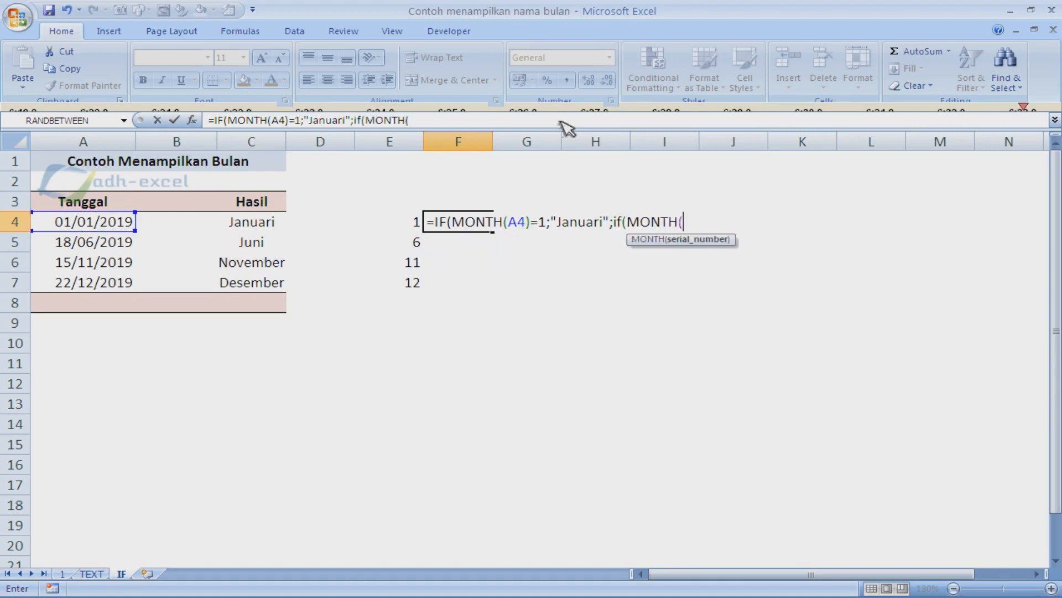
pyautogui.click(111, 228)
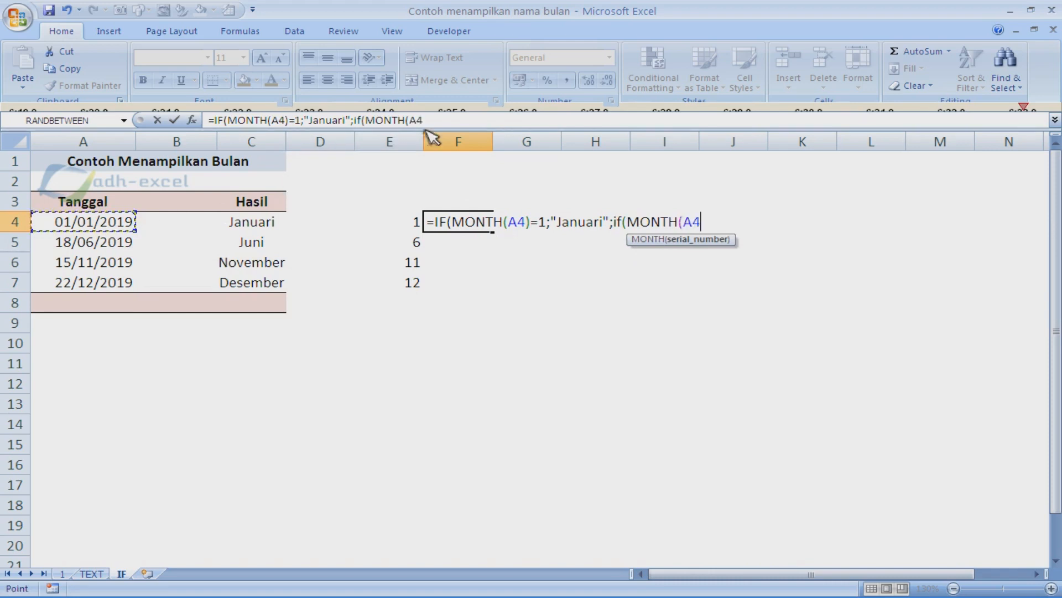
pyautogui.write(')=2')
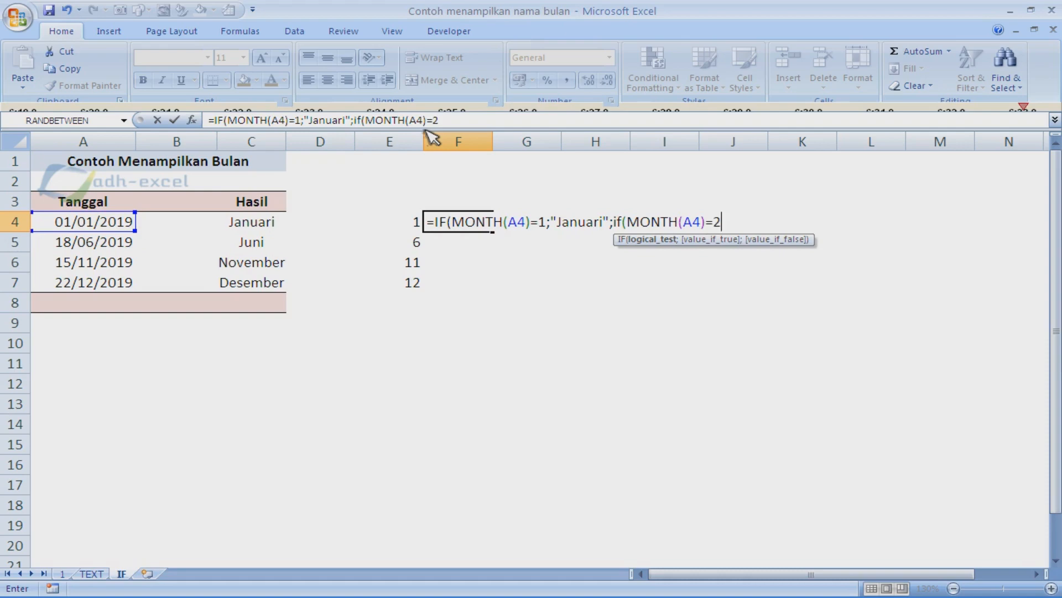
pyautogui.write(';"')
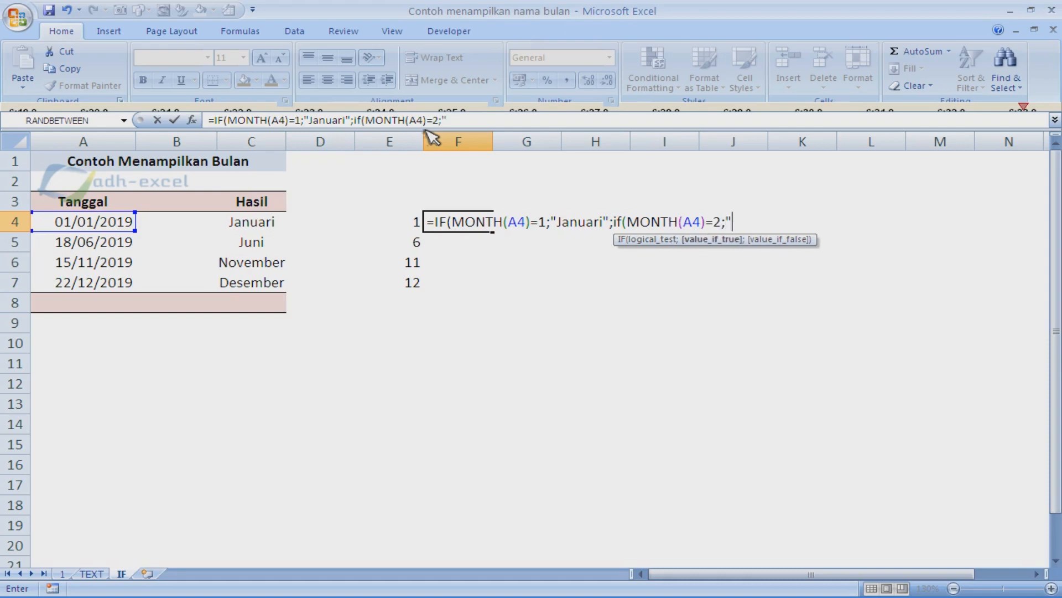
pyautogui.write('Februari";')
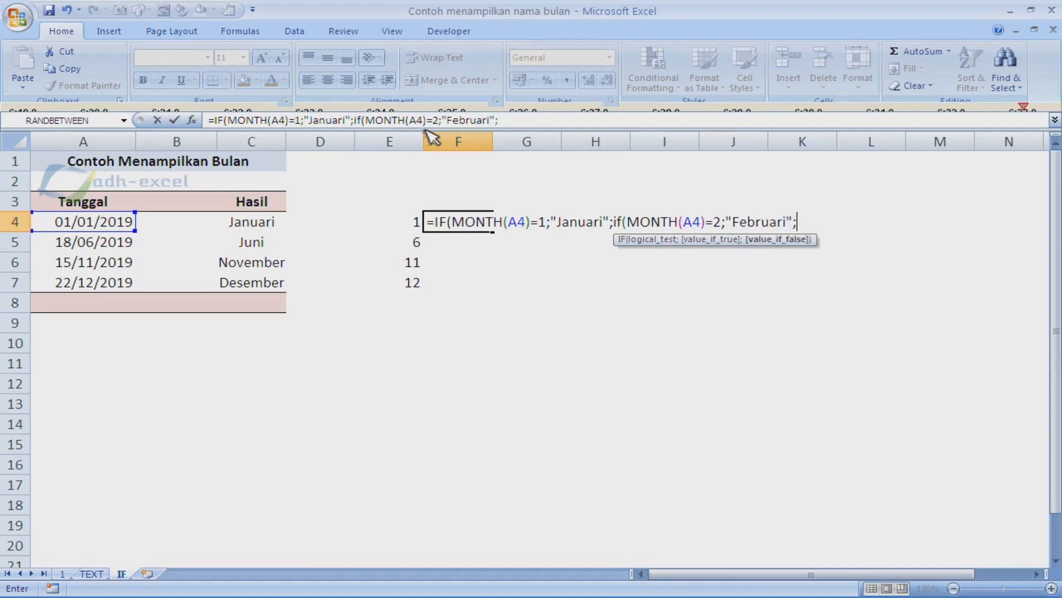
pyautogui.write('"")')
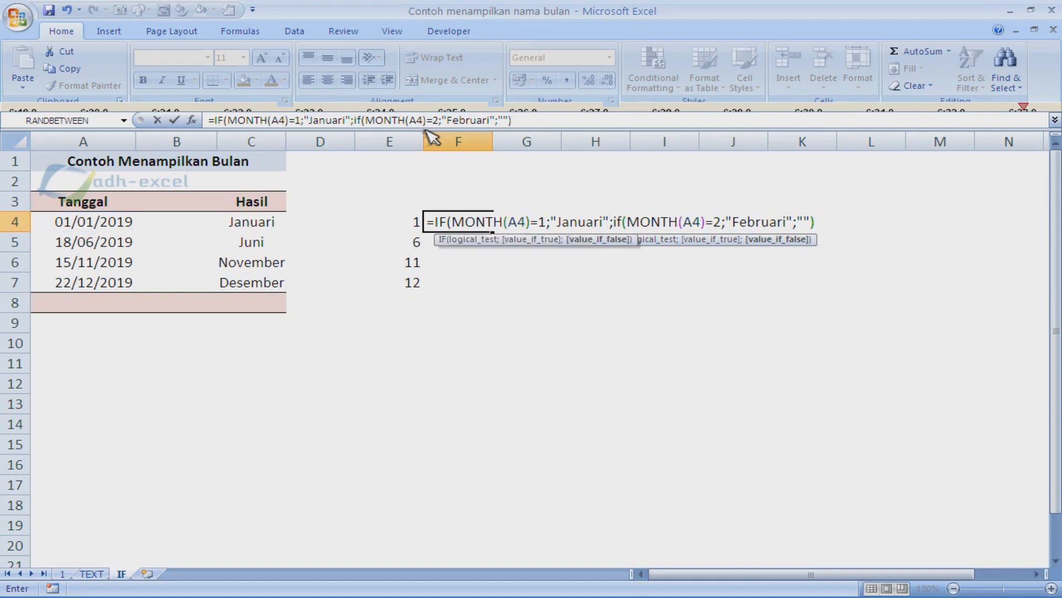
pyautogui.press('Return')
pyautogui.press('Return')
pyautogui.press('Up')
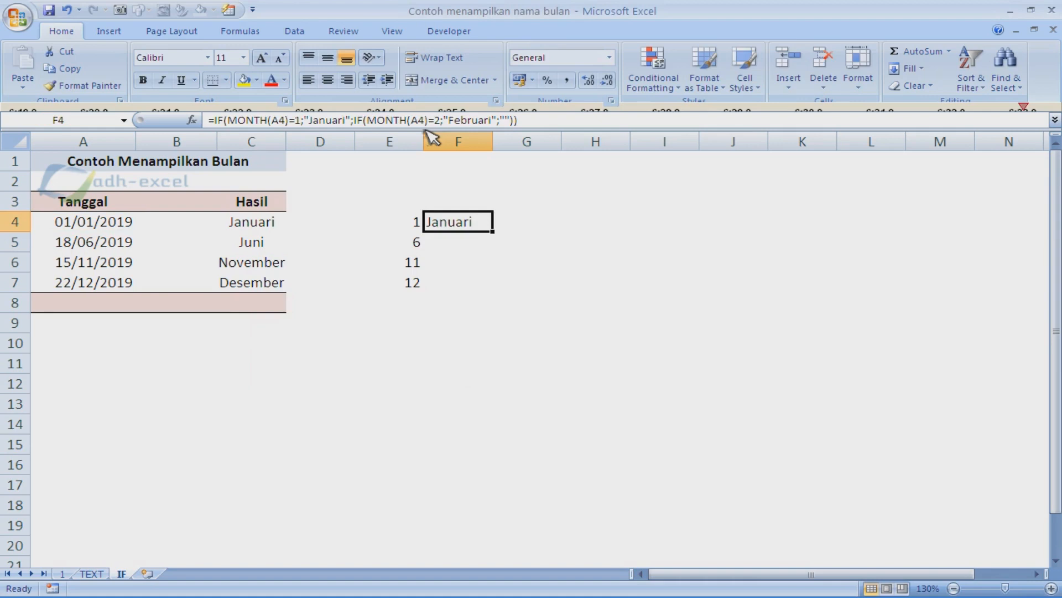
# Change the date in cell A4 to 01/02/2019
pyautogui.press('Left')
pyautogui.press('Right')
pyautogui.press('Left')
pyautogui.press('Left')
pyautogui.press('Left')
pyautogui.press('Left')
pyautogui.press('Left')
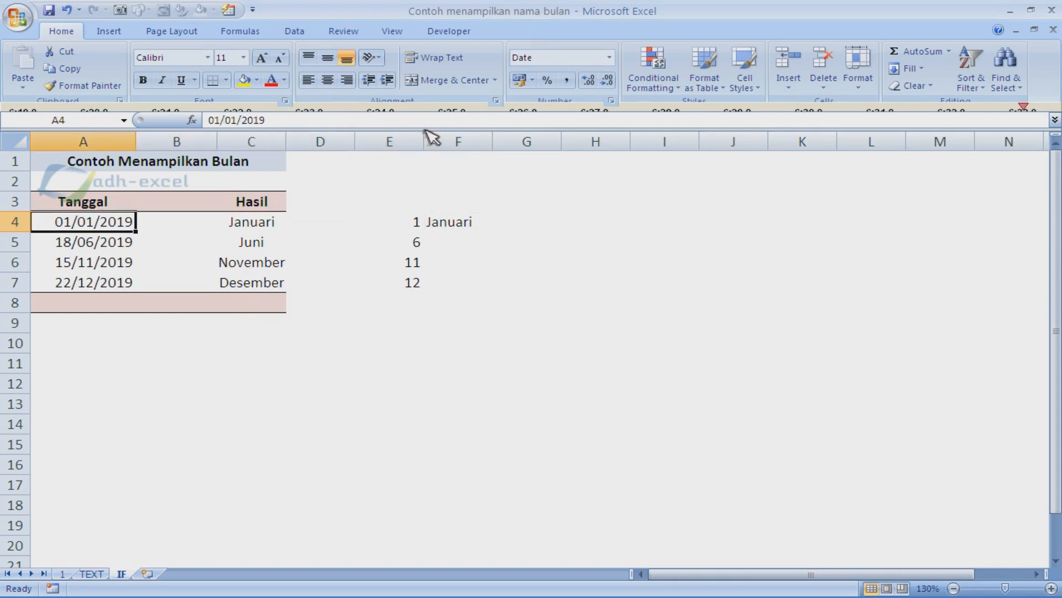
pyautogui.press('F2')
pyautogui.press('Left')
pyautogui.press('Left')
pyautogui.press('Left')
pyautogui.press('Left')
pyautogui.press('BackSpace')
pyautogui.write('2')
pyautogui.press('Return')
# Check the results of the nested IF in F4 and the MONTH formula in E4 against the changed date
pyautogui.press('Up')
pyautogui.press('Right')
pyautogui.press('Right')
pyautogui.press('Right')
pyautogui.press('Right')
pyautogui.press('Right')
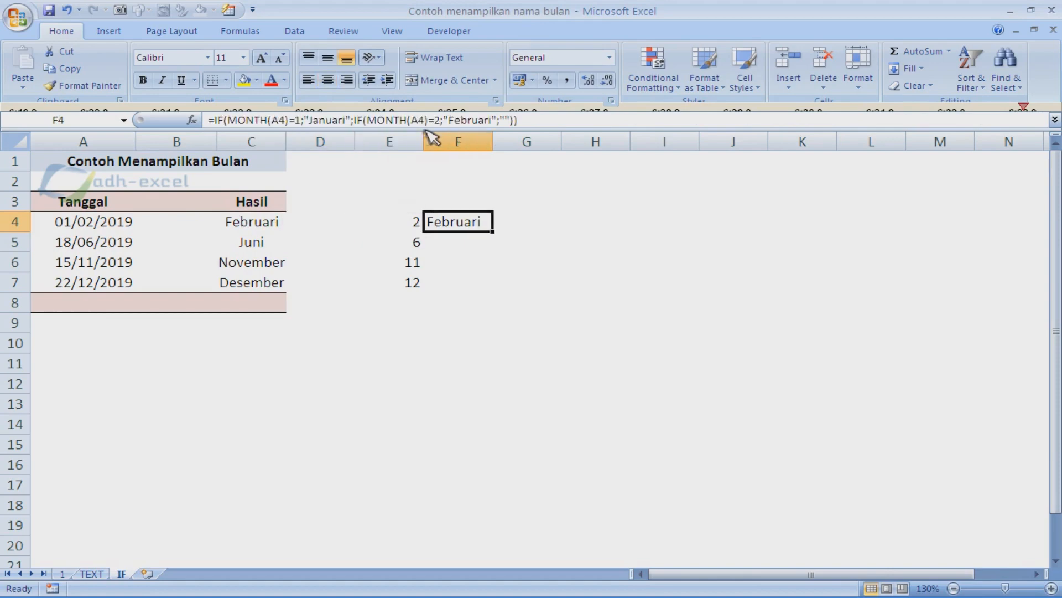
pyautogui.press('Left')
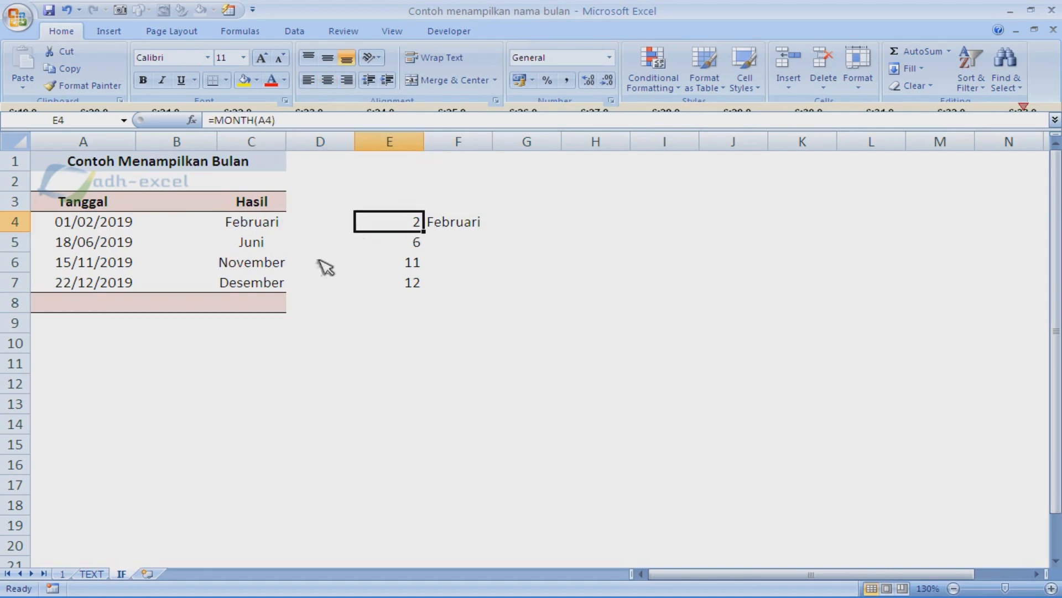
# Review the custom-formatted dates in E4:E6 on sheet 1, comparing each stored date with its displayed month
pyautogui.click(62, 573)
pyautogui.click(423, 369)
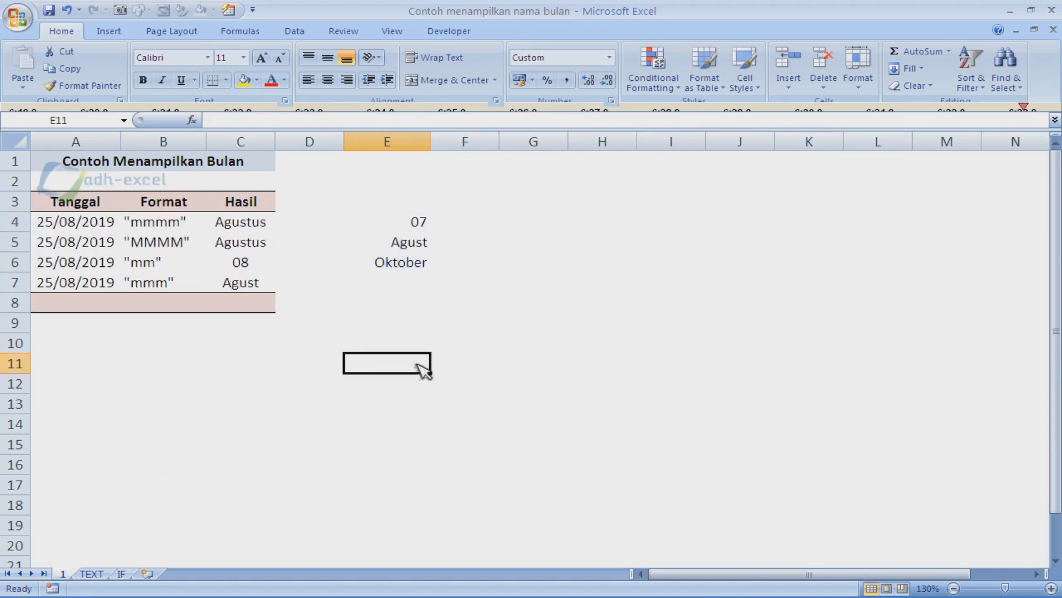
pyautogui.click(411, 226)
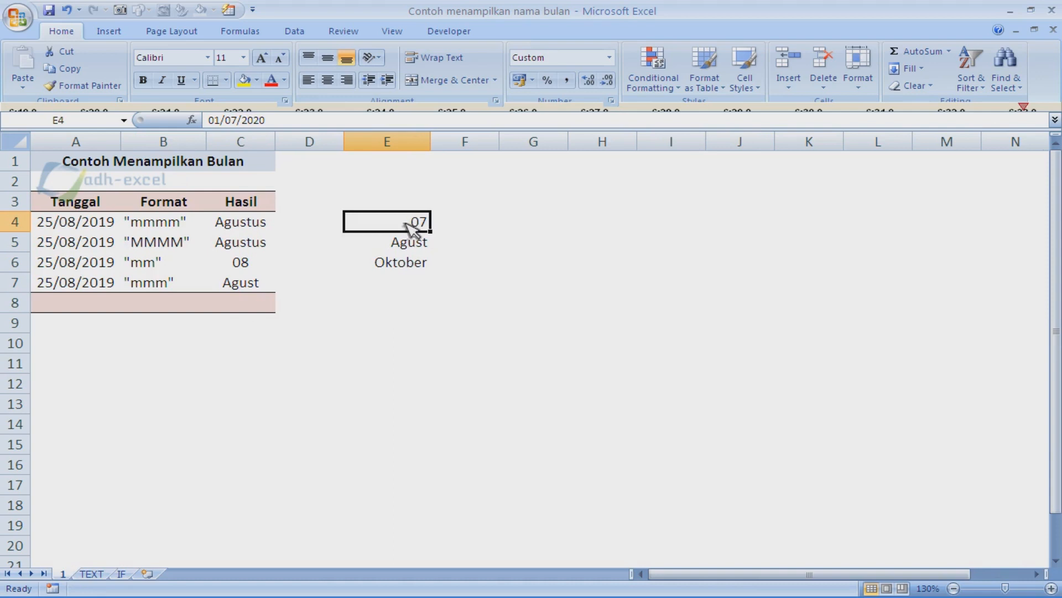
pyautogui.press('Down')
pyautogui.press('Up')
pyautogui.press('Down')
pyautogui.press('Down')
pyautogui.press('Up')
pyautogui.press('Up')
pyautogui.press('Down')
pyautogui.press('Down')
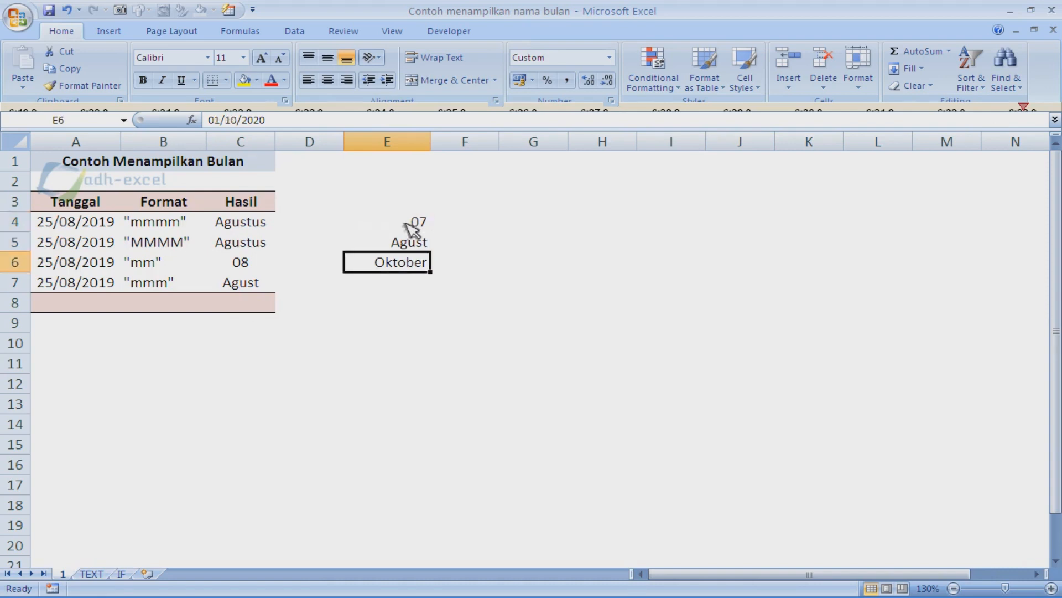
# Review the TEXT formulas in E4:E6 on the TEXT sheet and the source date, formula text and result in row 4
pyautogui.click(101, 573)
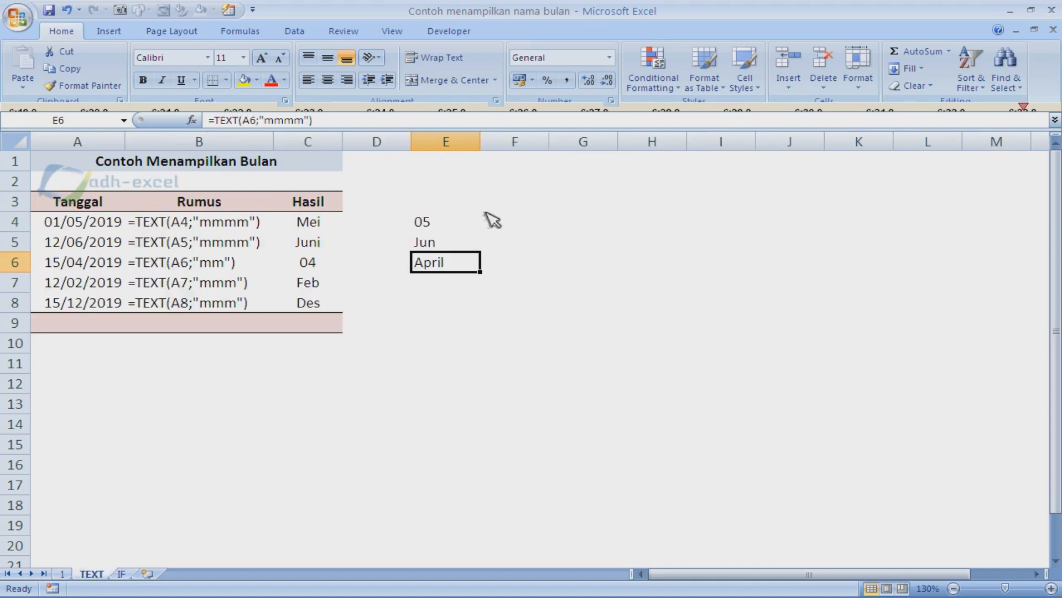
pyautogui.press('Up')
pyautogui.press('Up')
pyautogui.press('Left')
pyautogui.press('Left')
pyautogui.press('Left')
pyautogui.press('Left')
pyautogui.press('Right')
pyautogui.press('Right')
pyautogui.press('Right')
pyautogui.press('Right')
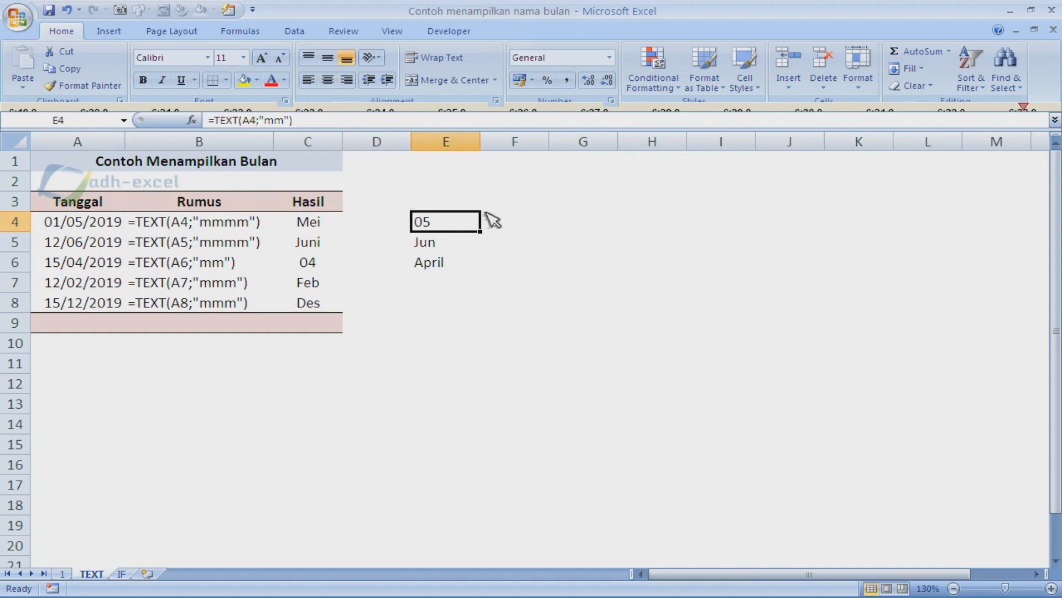
pyautogui.press('Down')
pyautogui.press('Down')
pyautogui.press('Up')
pyautogui.press('Up')
# View the IF sheet once more, then return to sheet 1 and select the empty cell F9
pyautogui.click(122, 574)
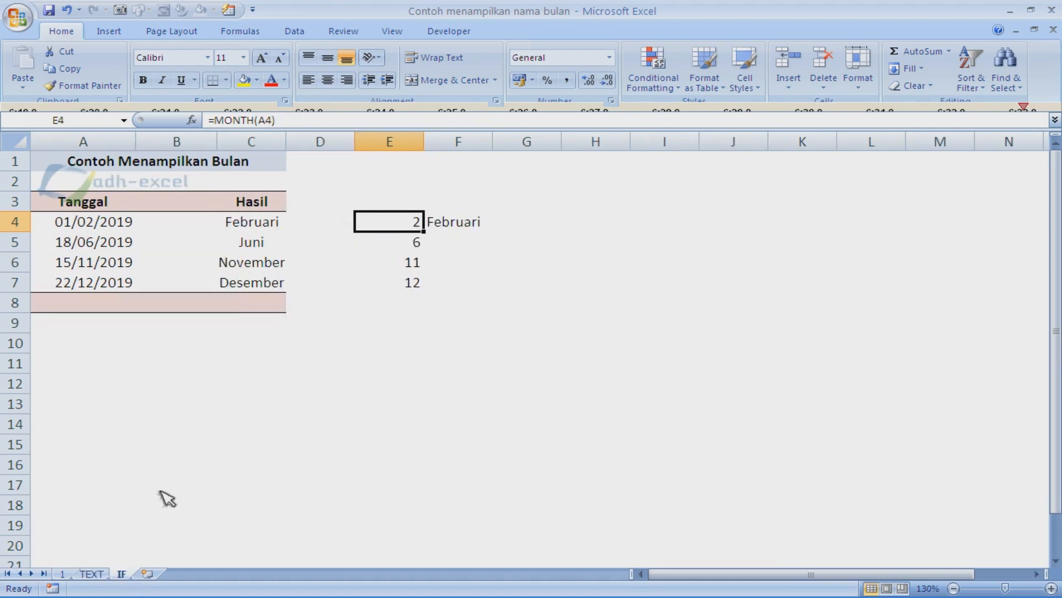
pyautogui.click(65, 574)
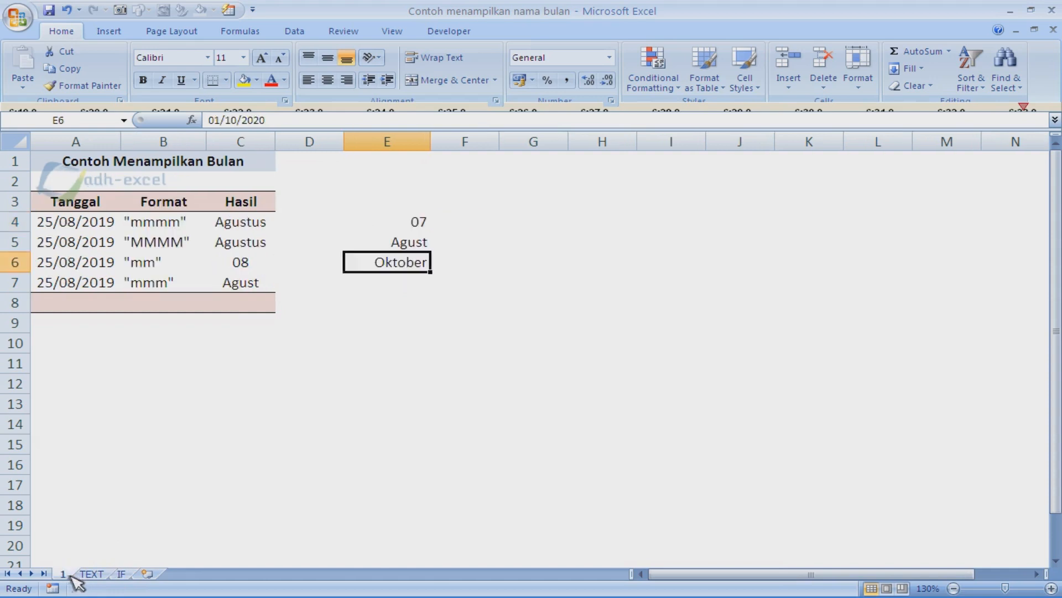
pyautogui.click(458, 326)
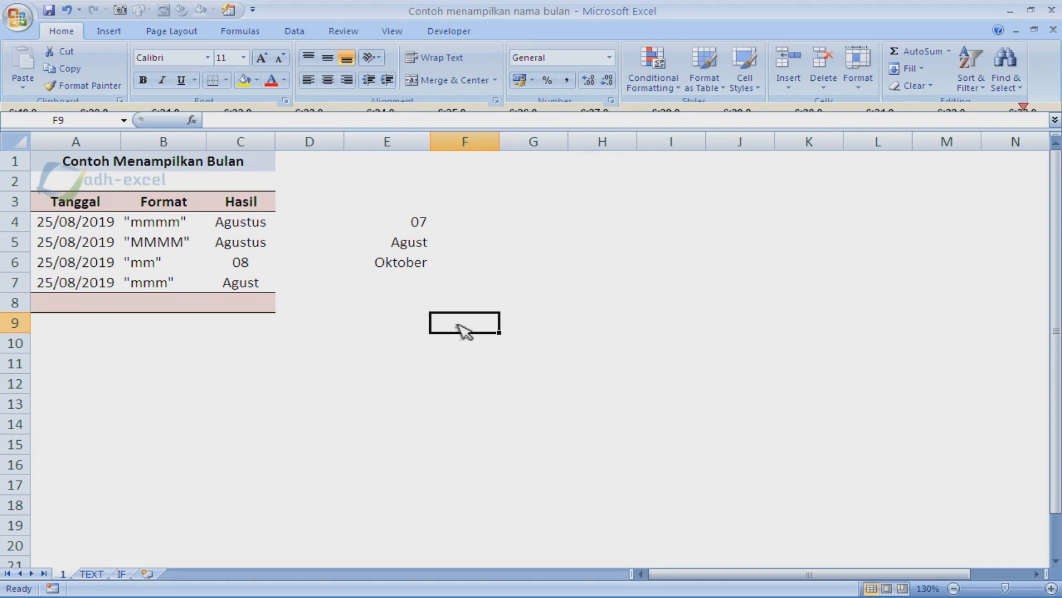
pyautogui.moveTo(534, 593)
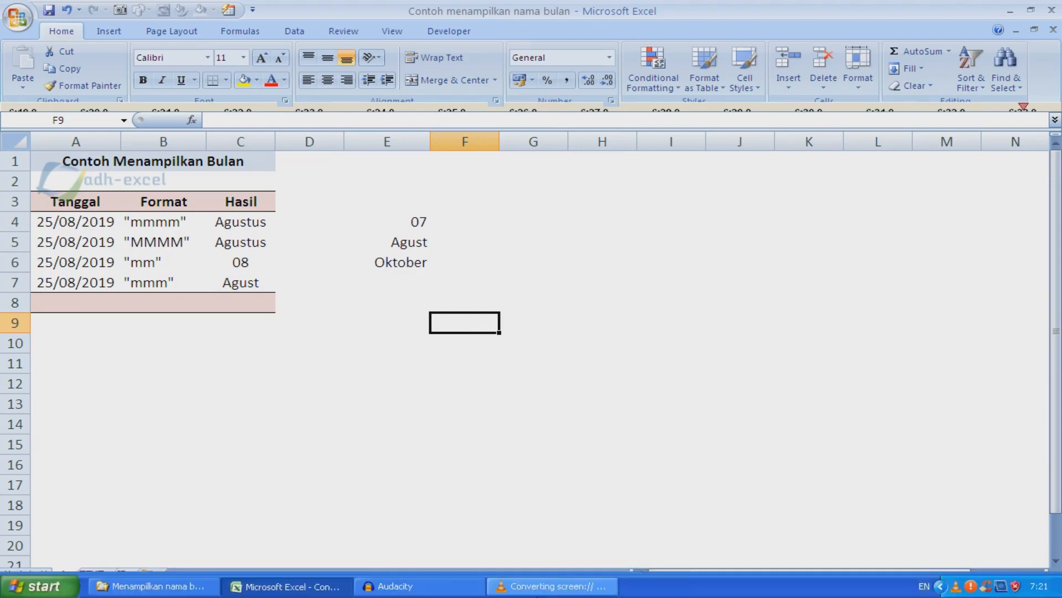